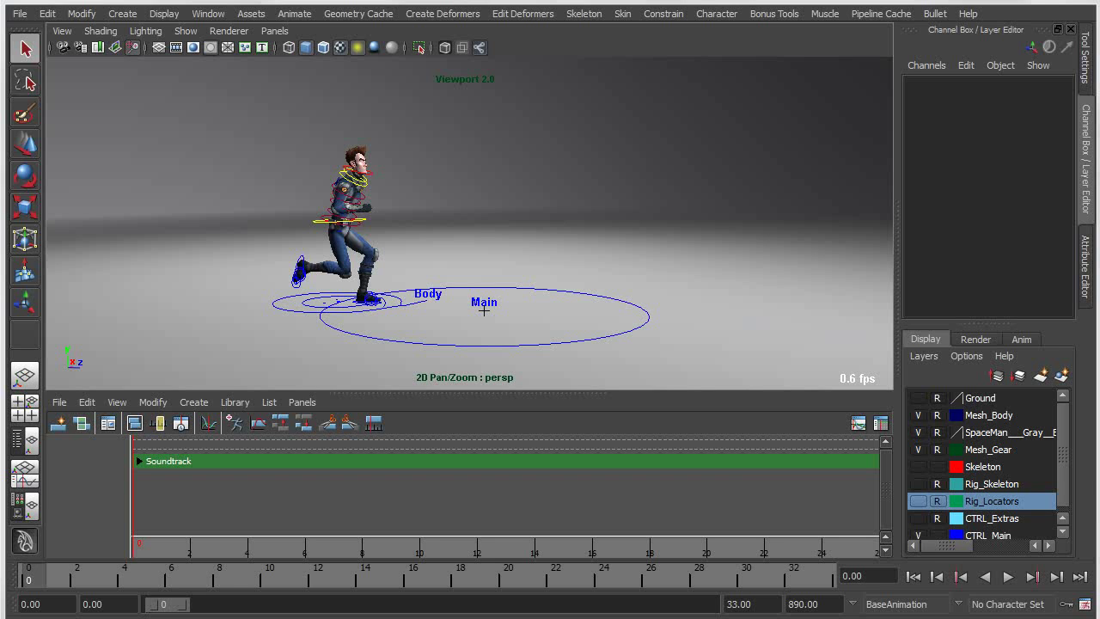
# - Scrub through the character's jump animation and frame the character at its starting pose
pyautogui.keyDown('alt'); pyautogui.moveTo(330, 292); pyautogui.dragTo(283, 294); pyautogui.keyUp('alt')
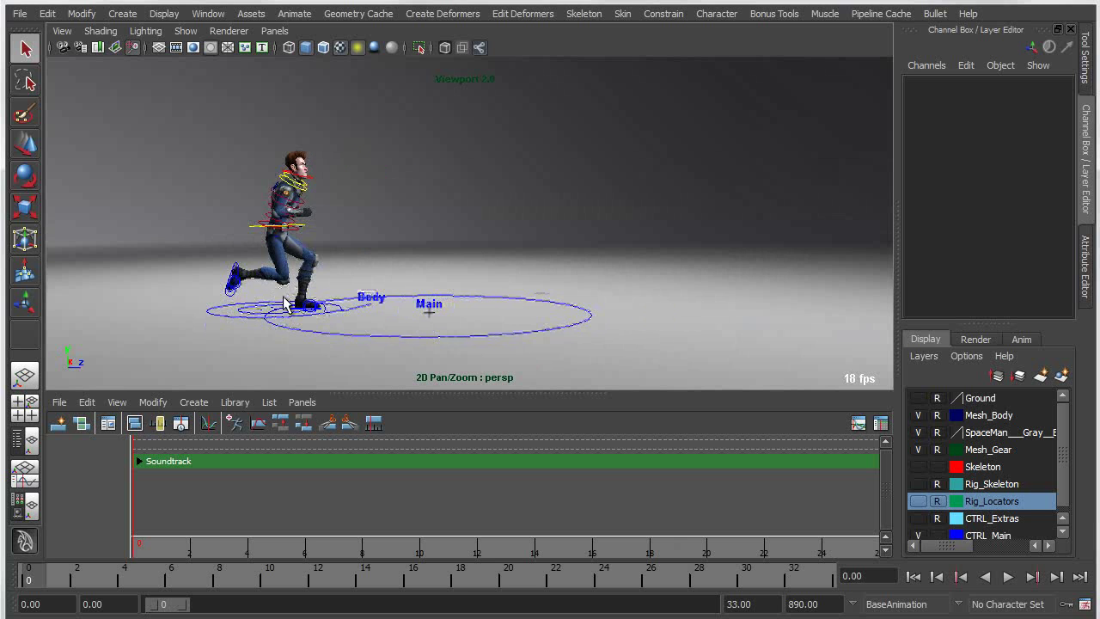
pyautogui.press('k')
pyautogui.moveTo(283, 297); pyautogui.dragTo(377, 289, button='middle')
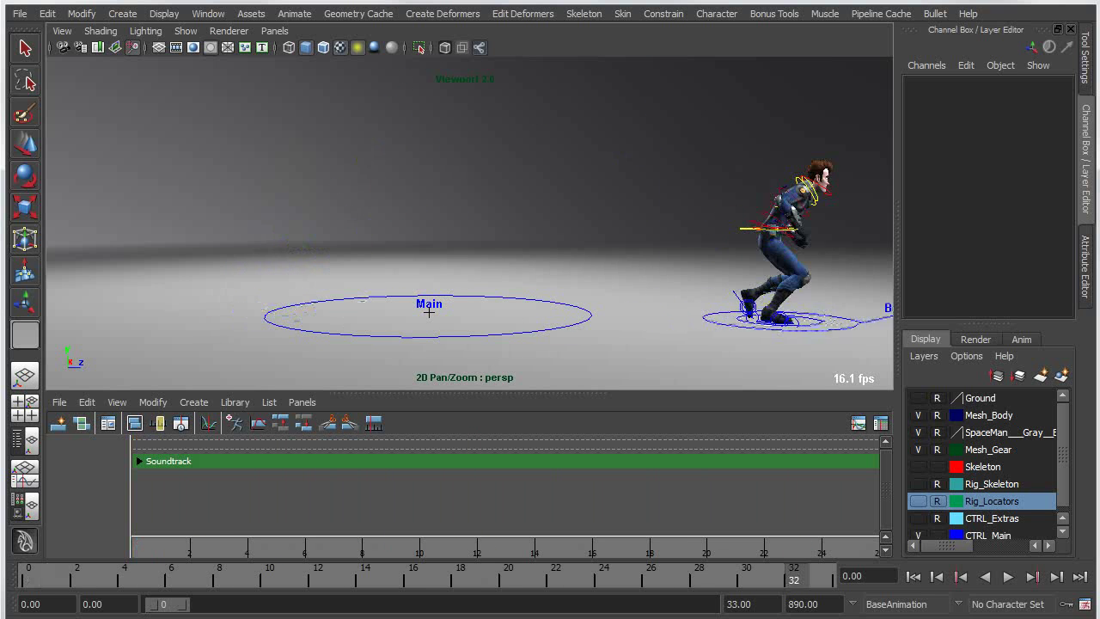
pyautogui.moveTo(676, 383); pyautogui.dragTo(276, 377)
pyautogui.keyDown('alt'); pyautogui.moveTo(336, 242); pyautogui.dragTo(337, 273, button='middle'); pyautogui.keyUp('alt')
pyautogui.keyDown('alt'); pyautogui.moveTo(336, 273); pyautogui.dragTo(404, 255); pyautogui.keyUp('alt')
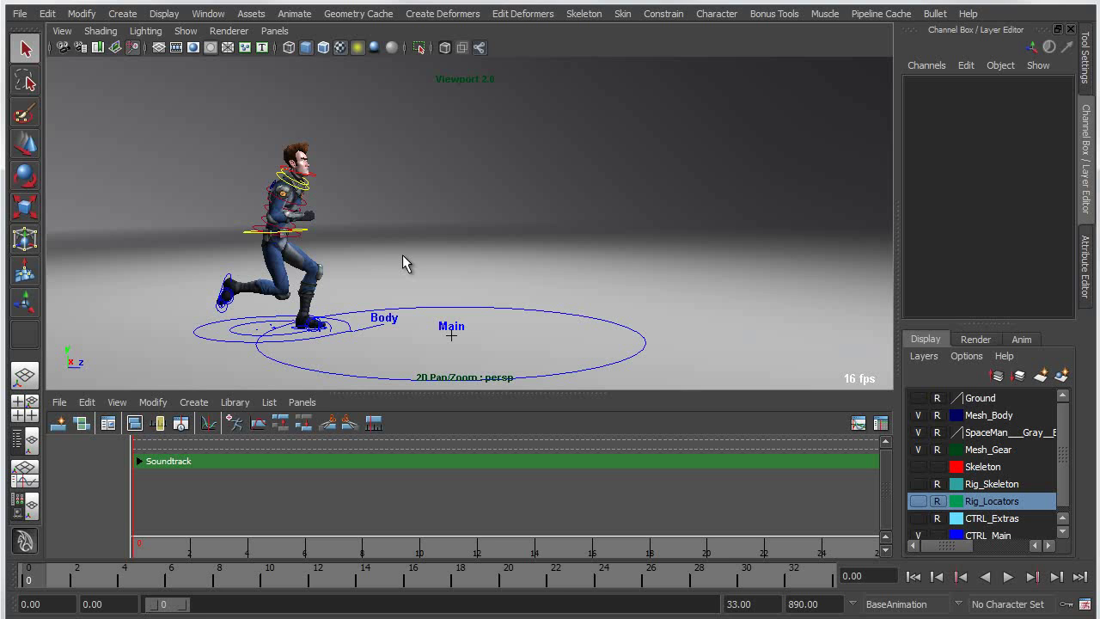
# - Create a clip named jump from the character's Main control, using the animation curve time range
pyautogui.click(447, 331)
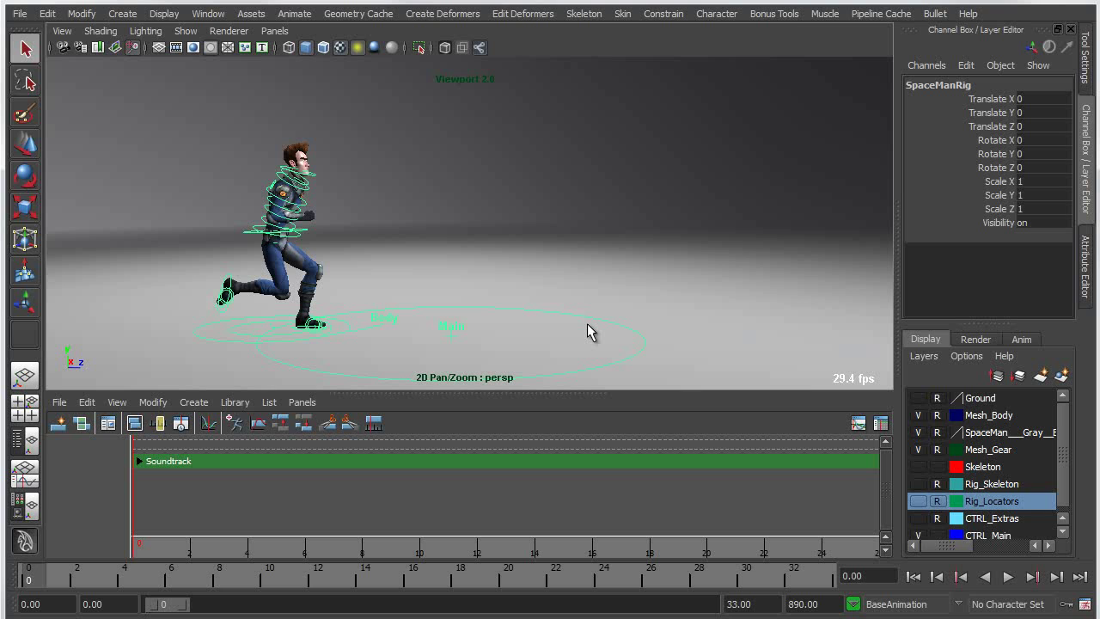
pyautogui.click(194, 402)
pyautogui.click(288, 426)
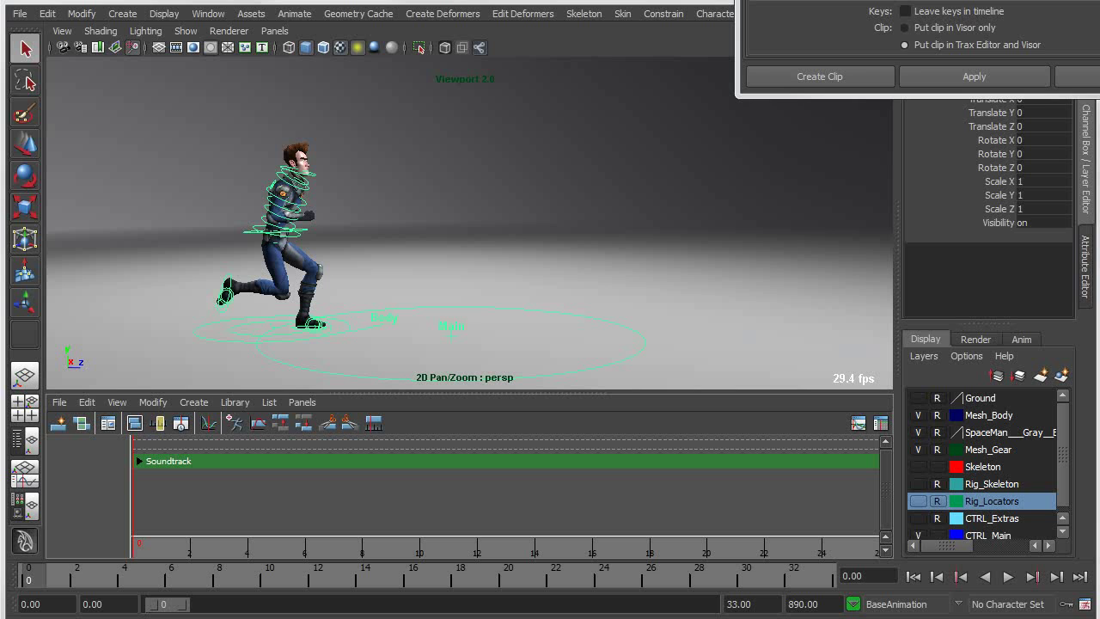
pyautogui.moveTo(909, 0); pyautogui.dragTo(747, 53)
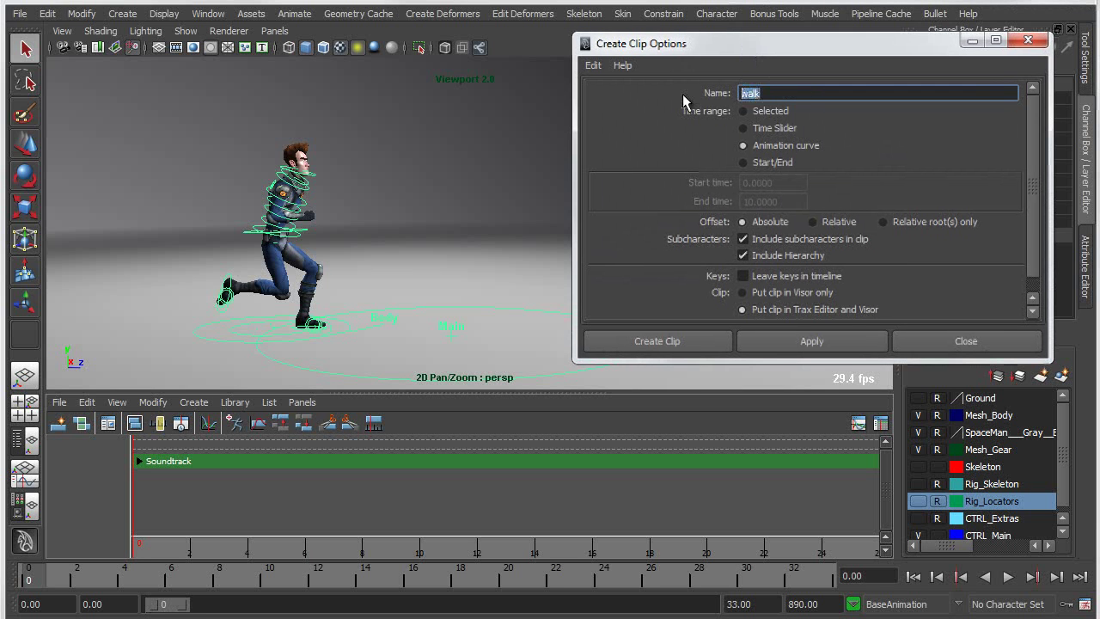
pyautogui.write('jump')
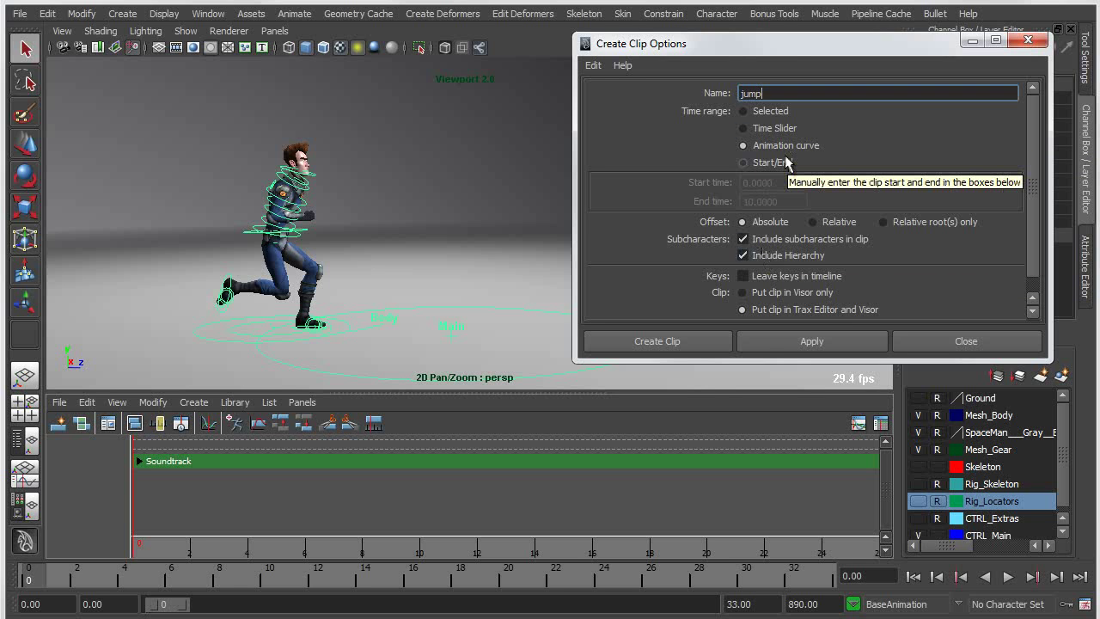
pyautogui.click(676, 344)
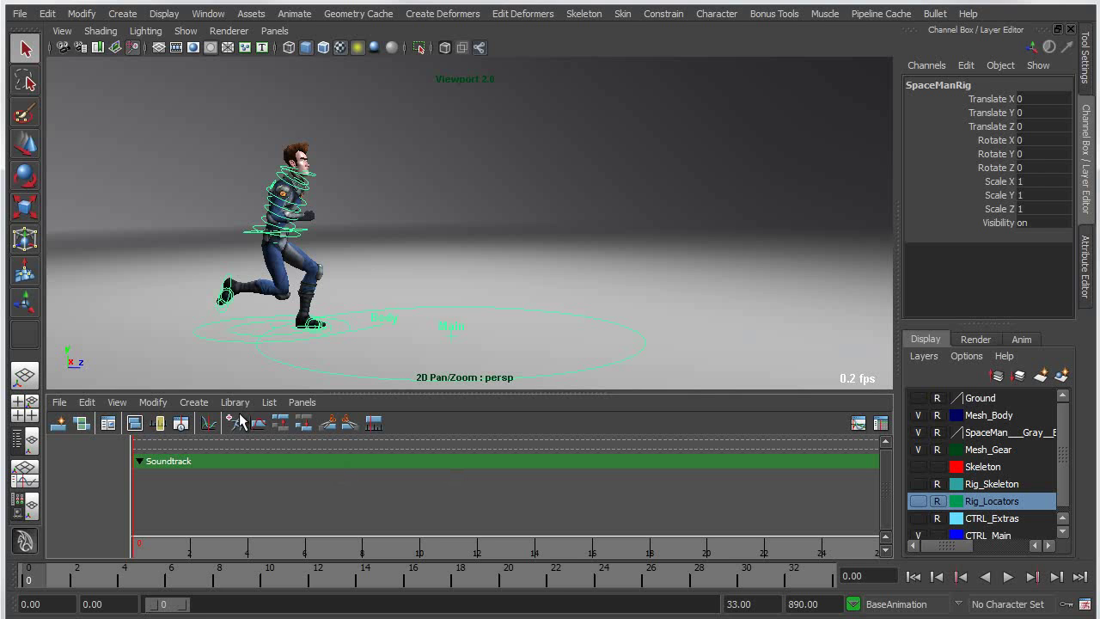
pyautogui.click(194, 403)
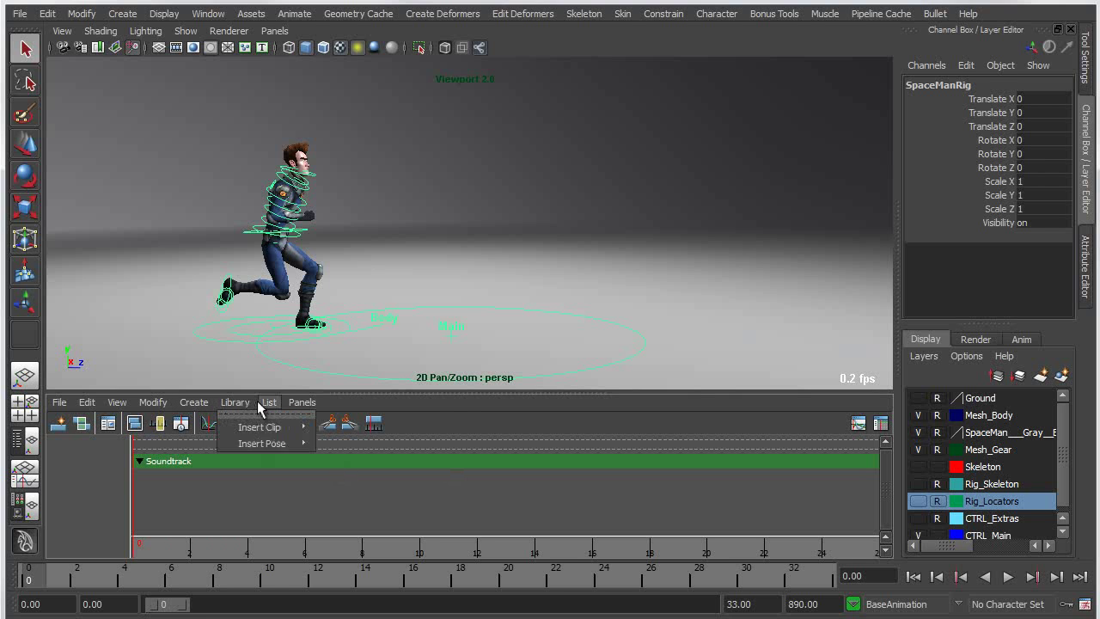
pyautogui.moveTo(293, 404)
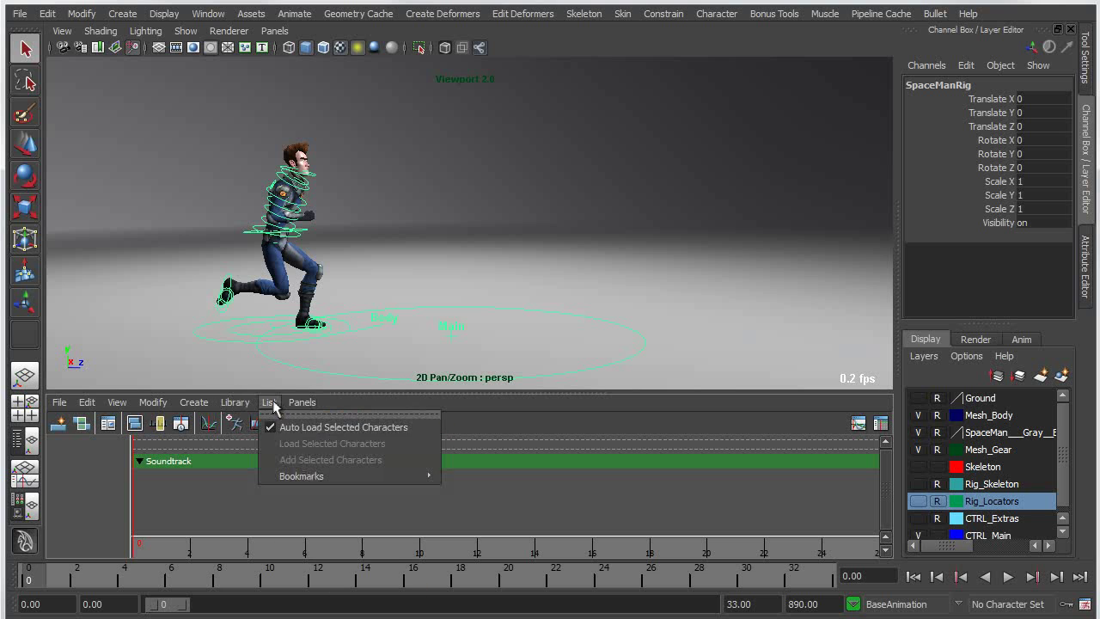
pyautogui.click(186, 517)
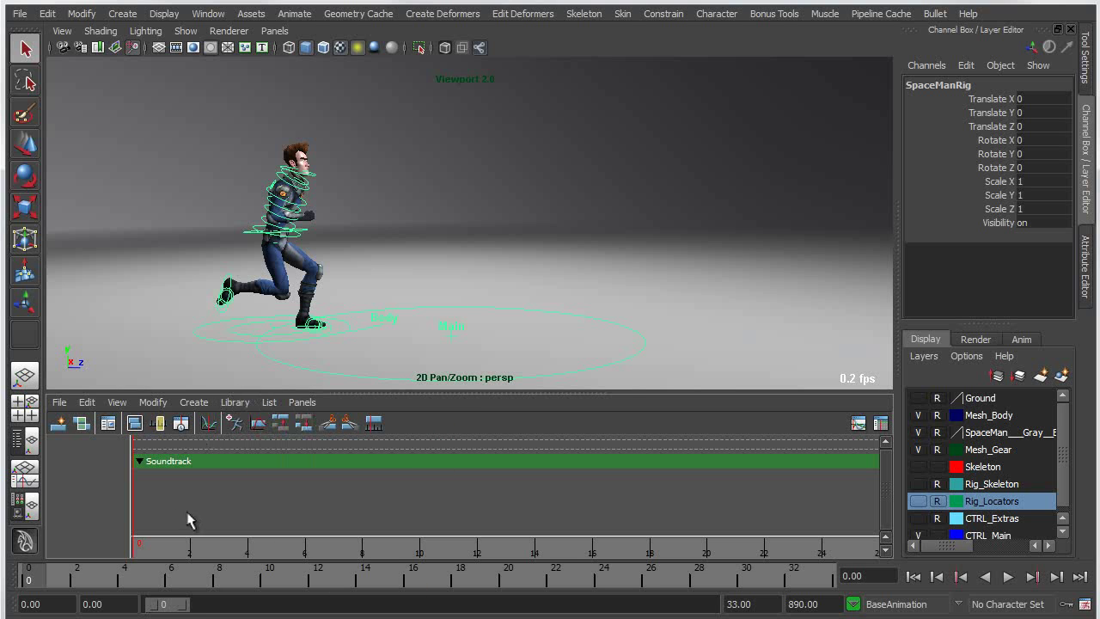
# - Set multiCh as the current character set so its tracks load for editing
pyautogui.click(1003, 607)
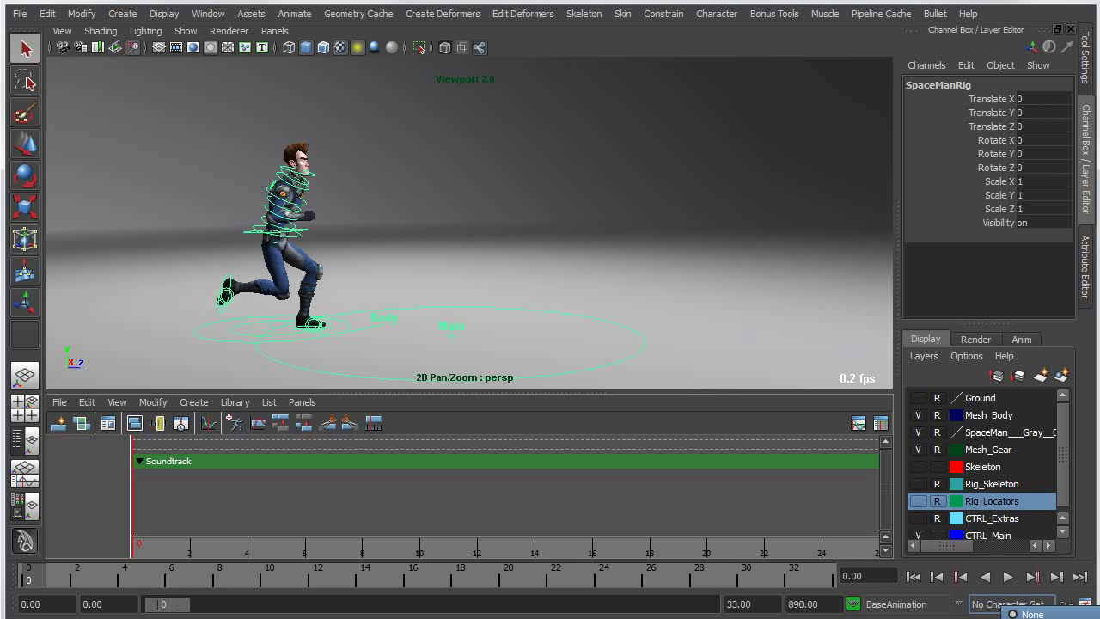
pyautogui.click(997, 615)
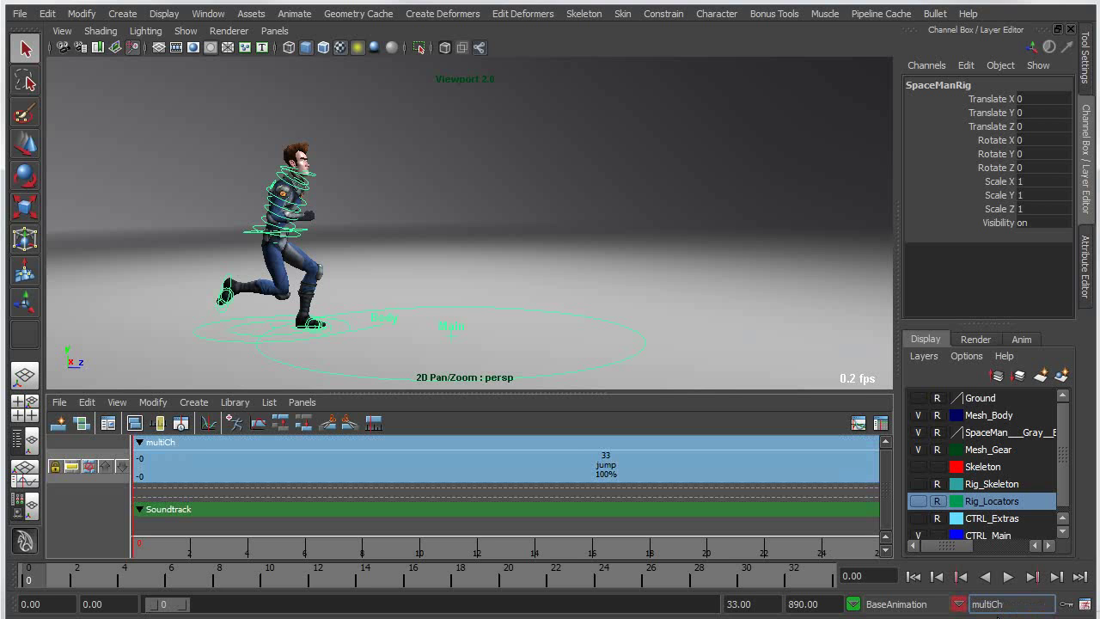
# - Try scaling the jump clip so it ends at frame 31, and undo the change
pyautogui.click(713, 465)
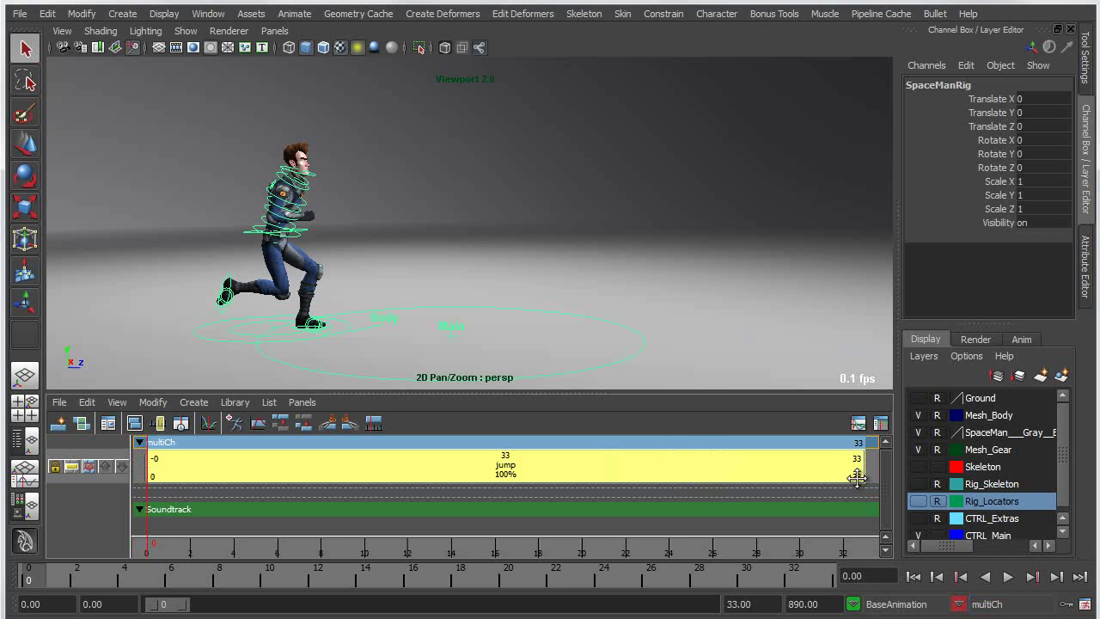
pyautogui.moveTo(861, 478); pyautogui.dragTo(810, 484)
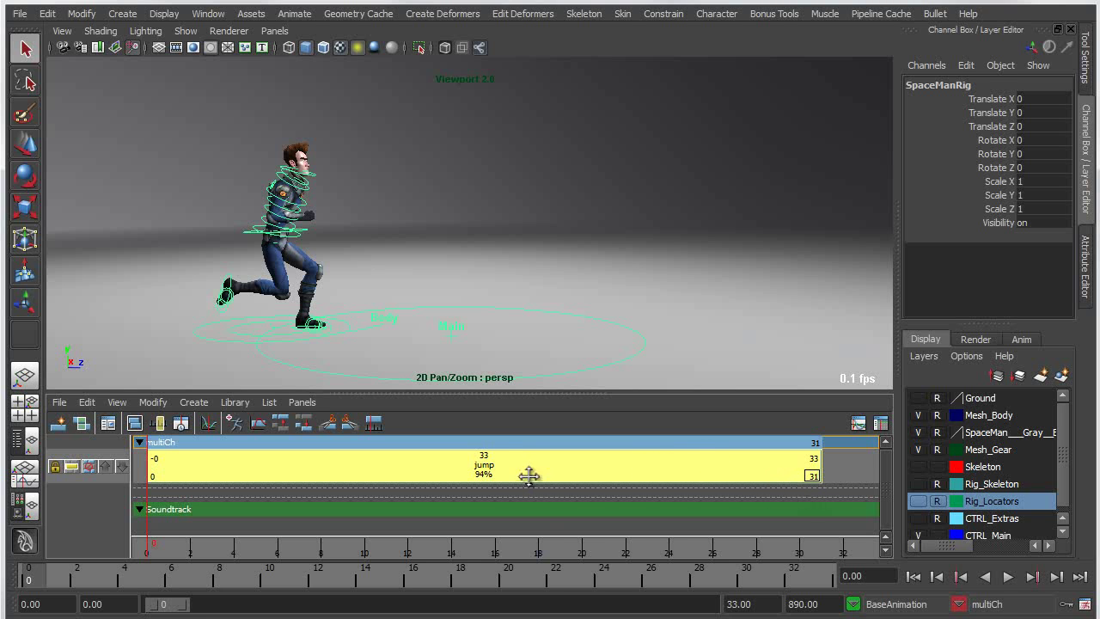
pyautogui.hotkey('ctrl', 'z')
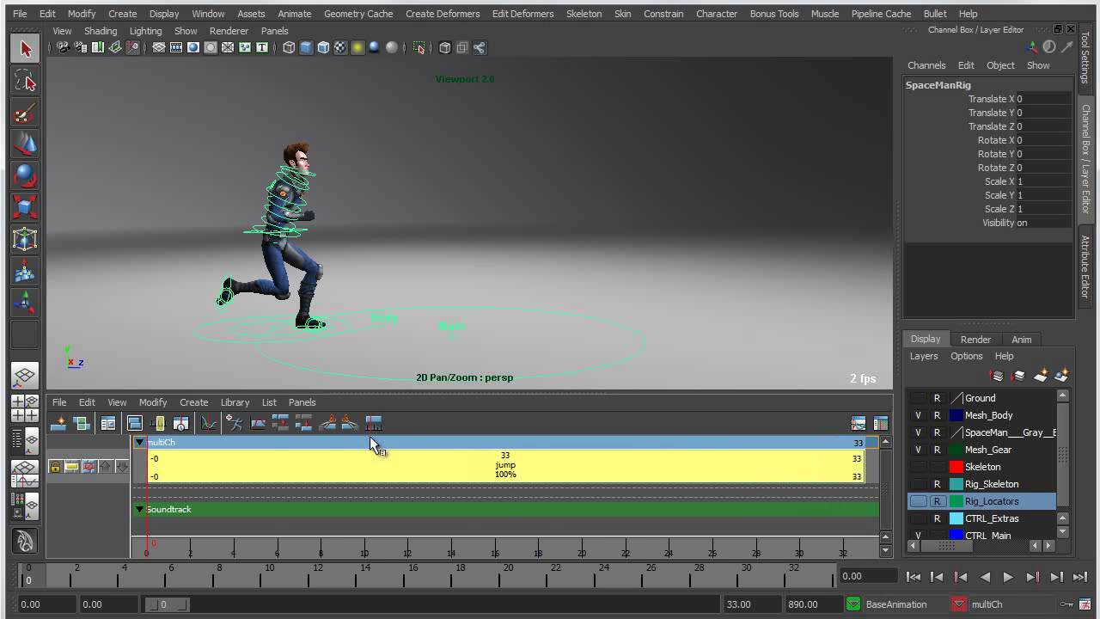
# - Play back the jump clip with the whole clip in view, and stop partway through
pyautogui.scroll(-2, 370, 477)
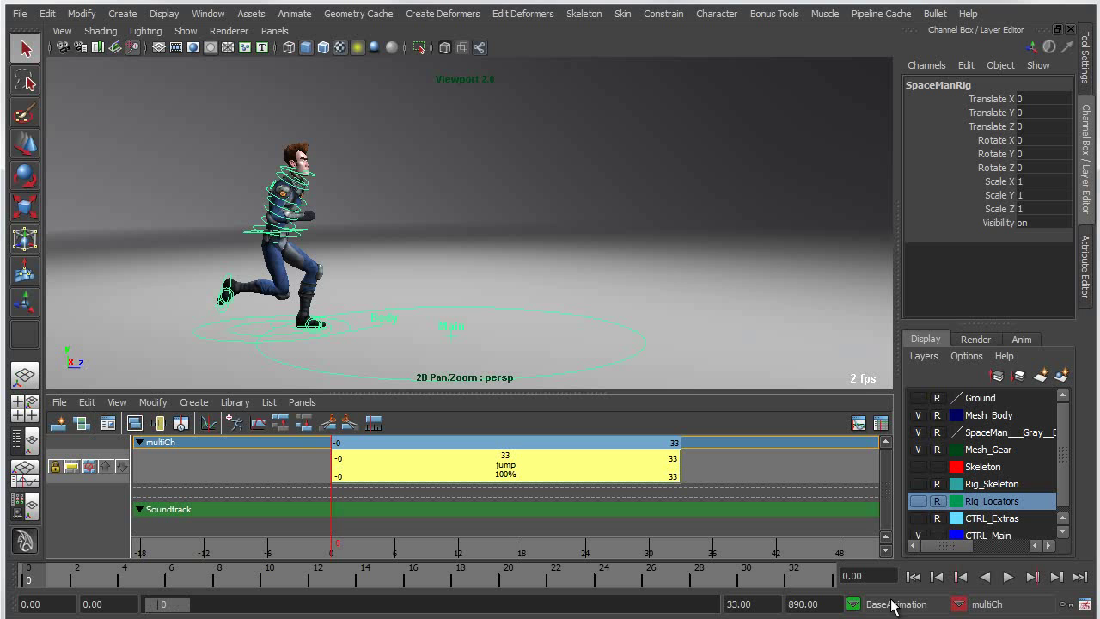
pyautogui.click(1009, 577)
pyautogui.click(1009, 577)
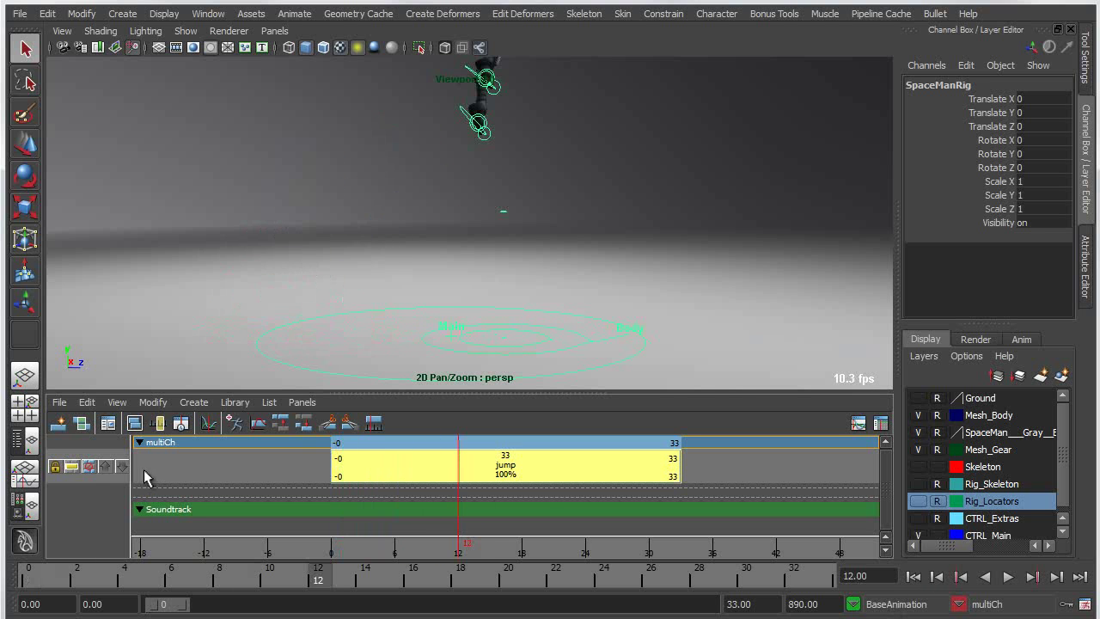
# - Try muting the jump clip's track during playback, and undo the mute
pyautogui.click(88, 466)
pyautogui.click(1009, 577)
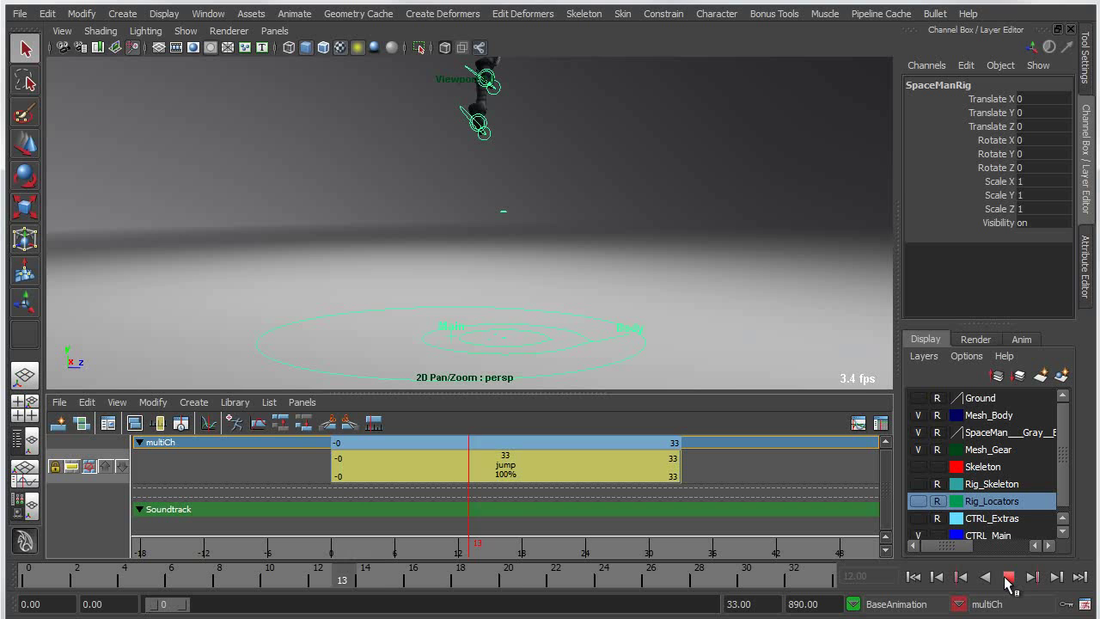
pyautogui.click(1009, 577)
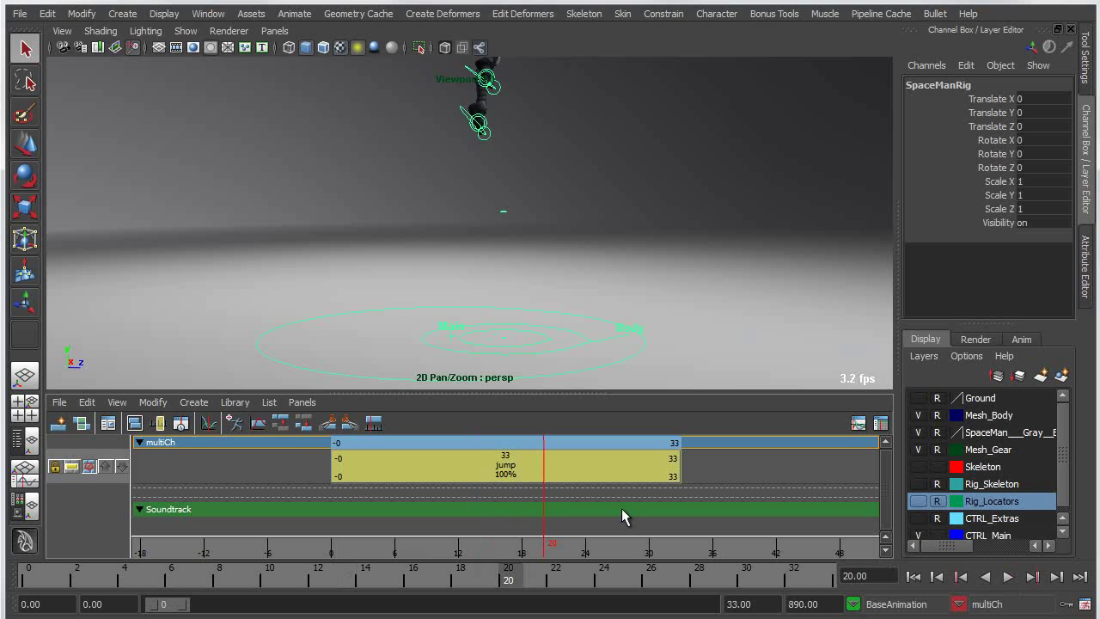
pyautogui.click(611, 275)
pyautogui.hotkey('ctrl', 'z')
pyautogui.hotkey('ctrl', 'z')
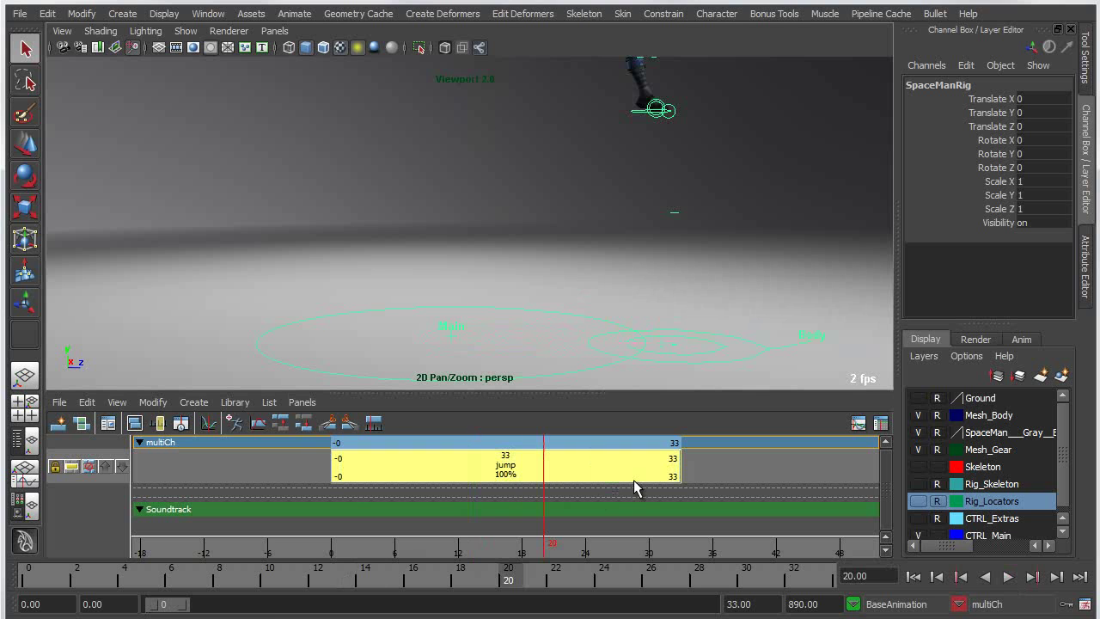
# - Return to the start of the timeline and import jog_clip.ma onto the character
pyautogui.click(914, 577)
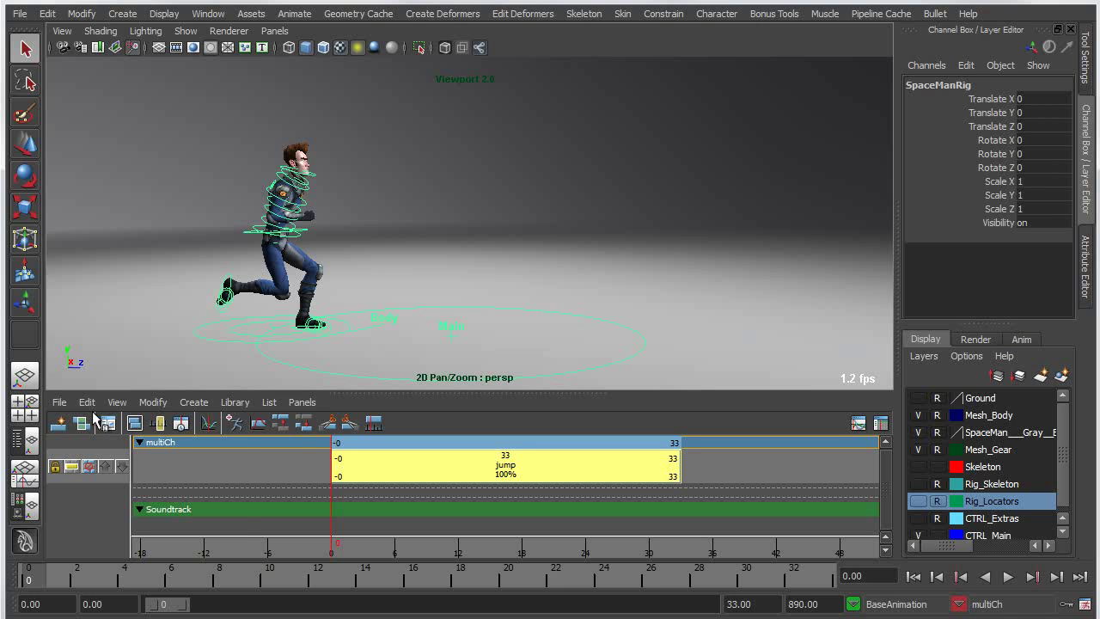
pyautogui.click(59, 401)
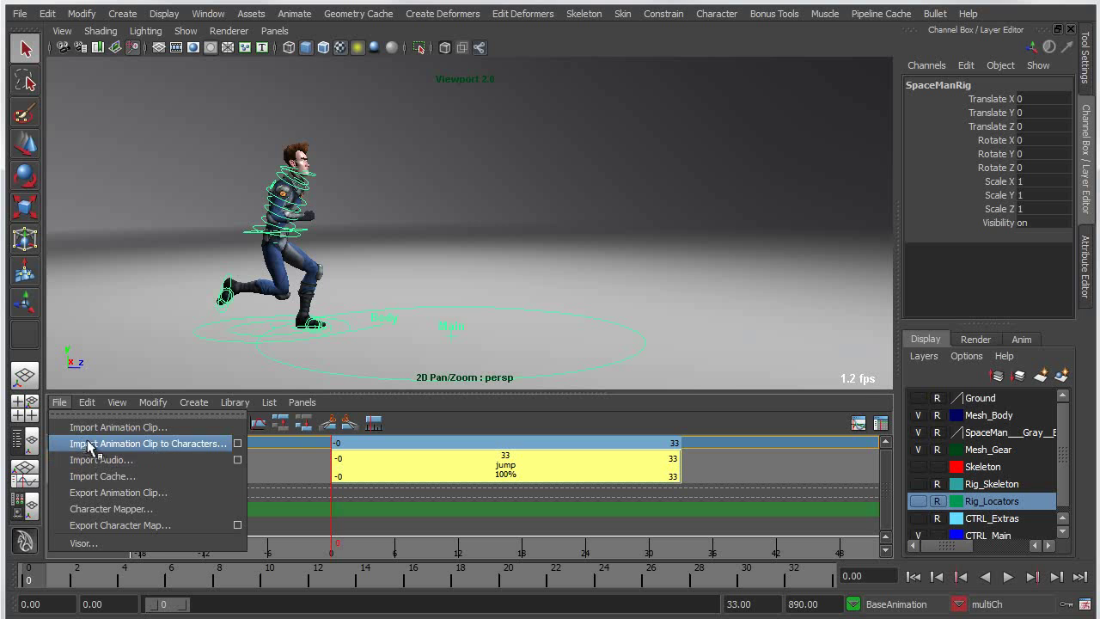
pyautogui.click(178, 445)
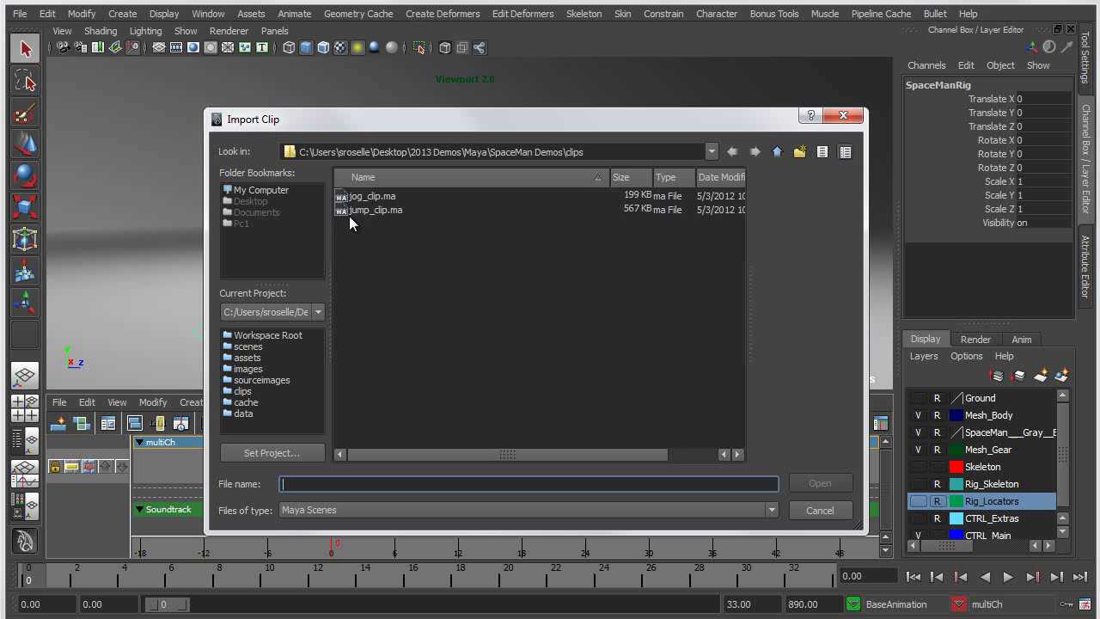
pyautogui.click(360, 198)
pyautogui.click(359, 212)
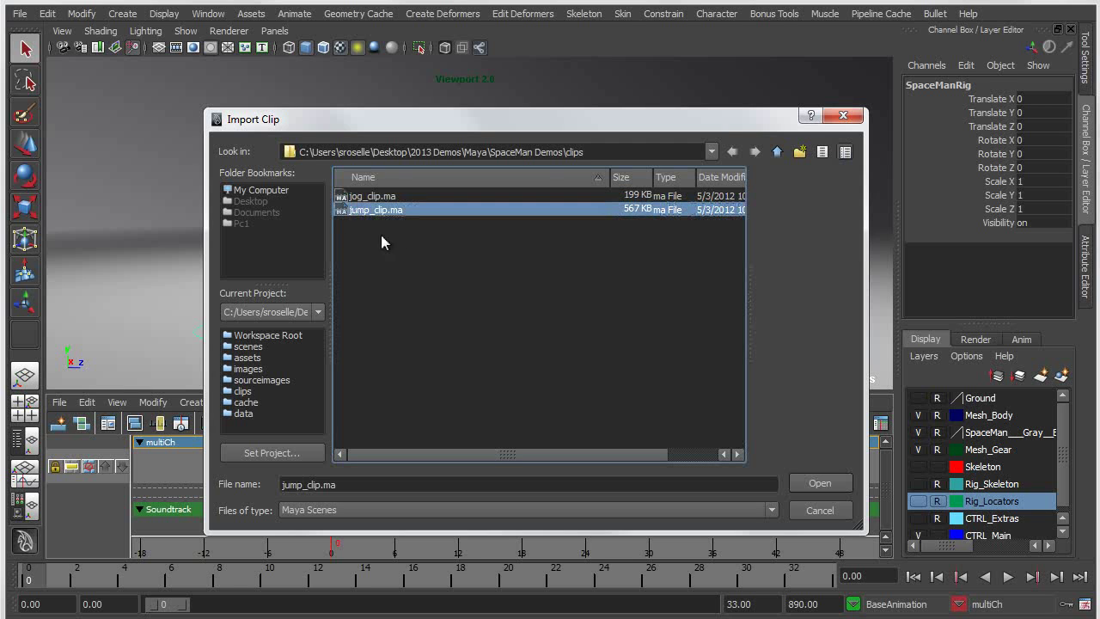
pyautogui.click(358, 197)
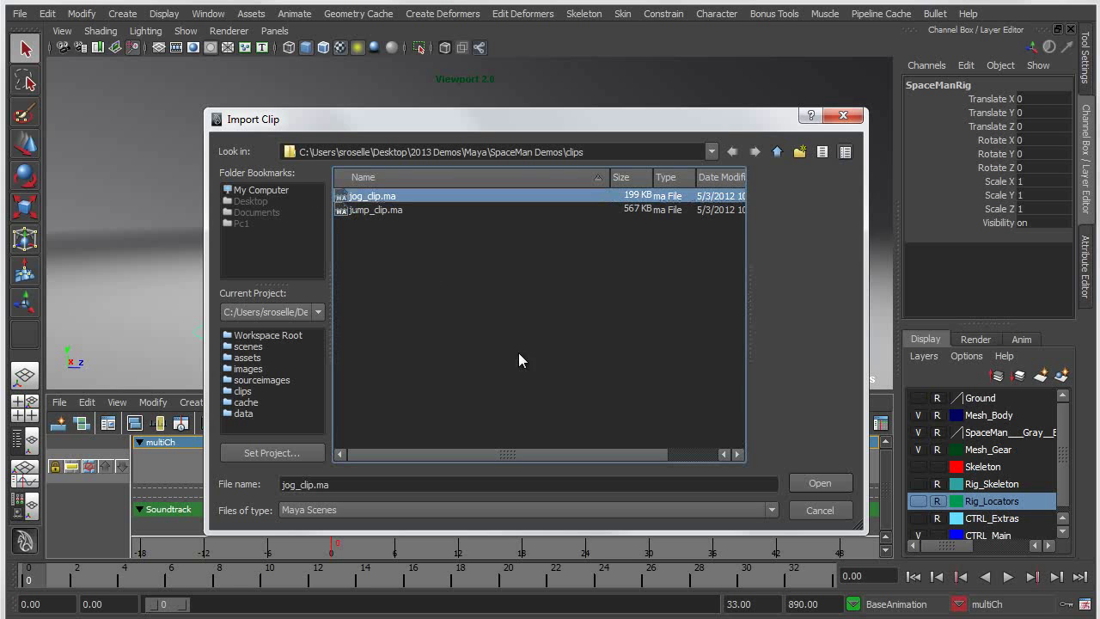
pyautogui.click(821, 483)
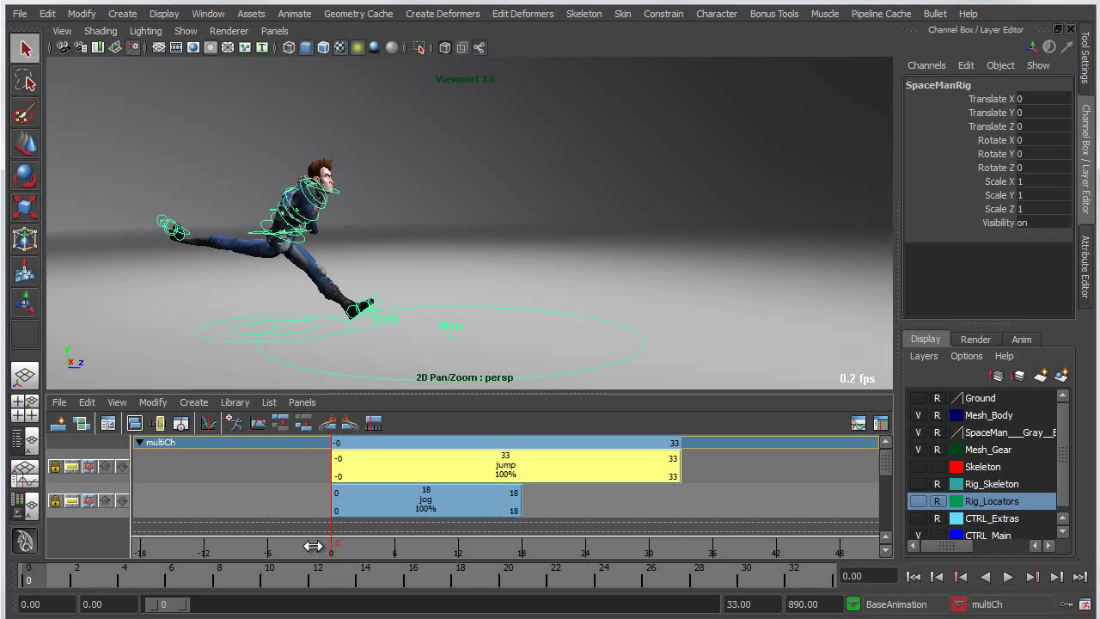
# - Place the jog clip on the first track from frame 0 and the jump clip on the second track starting at frame 20
pyautogui.moveTo(312, 546)
pyautogui.mouseDown()
pyautogui.moveTo(459, 540)
pyautogui.moveTo(342, 540)
pyautogui.moveTo(401, 538)
pyautogui.moveTo(379, 537)
pyautogui.mouseUp()
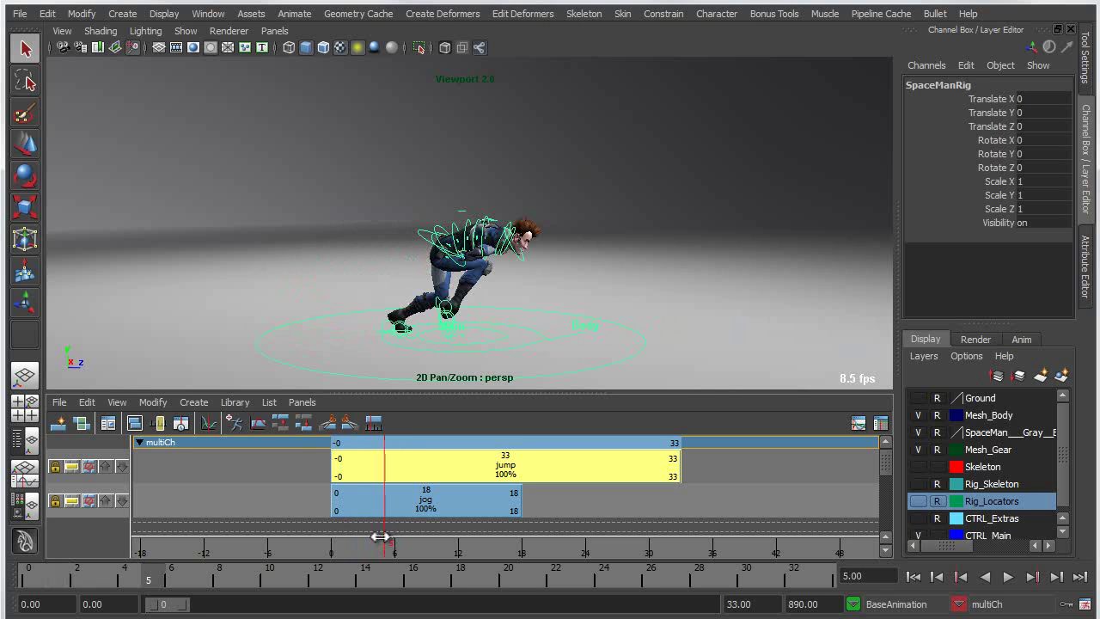
pyautogui.moveTo(410, 462); pyautogui.dragTo(624, 474)
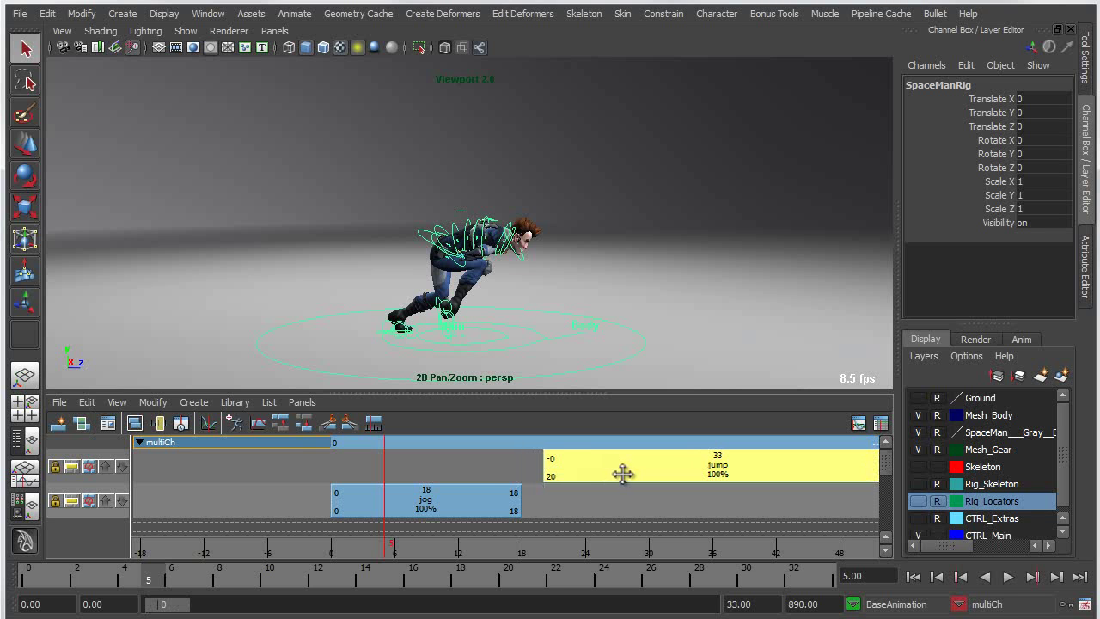
pyautogui.moveTo(458, 501); pyautogui.dragTo(464, 460)
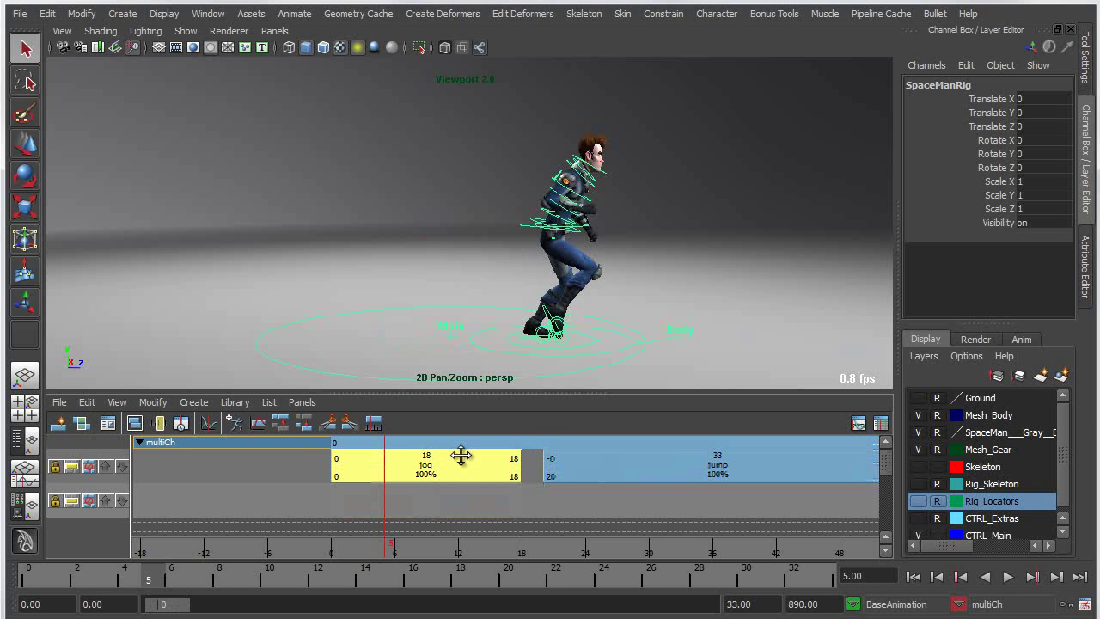
pyautogui.moveTo(593, 465); pyautogui.dragTo(595, 506)
pyautogui.keyDown('alt'); pyautogui.moveTo(503, 493); pyautogui.dragTo(378, 496, button='middle'); pyautogui.keyUp('alt')
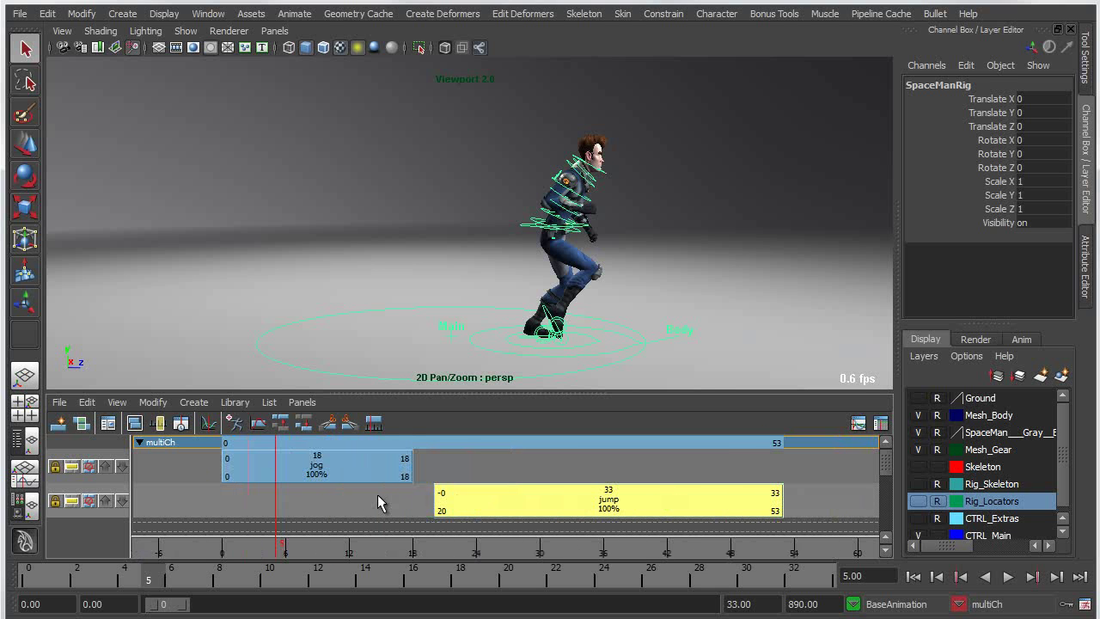
# - Scrub across the jog and jump clips to examine how the character moves from one to the other
pyautogui.press('k')
pyautogui.moveTo(442, 493); pyautogui.dragTo(736, 532)
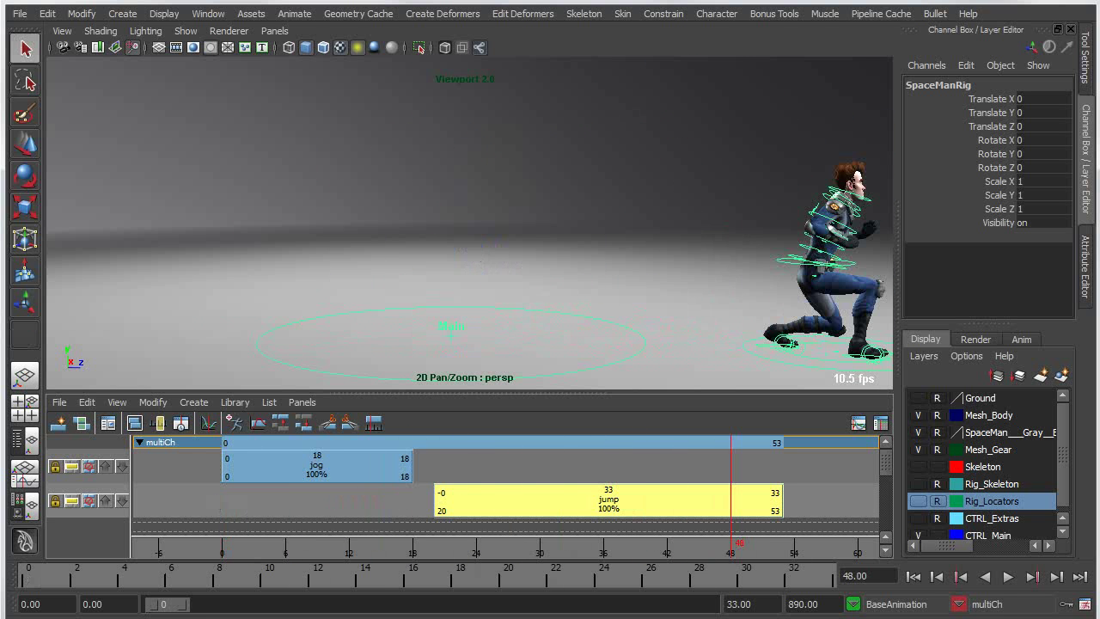
pyautogui.moveTo(610, 513)
pyautogui.mouseDown()
pyautogui.moveTo(392, 510)
pyautogui.moveTo(618, 510)
pyautogui.moveTo(608, 511)
pyautogui.mouseUp()
pyautogui.press('k')
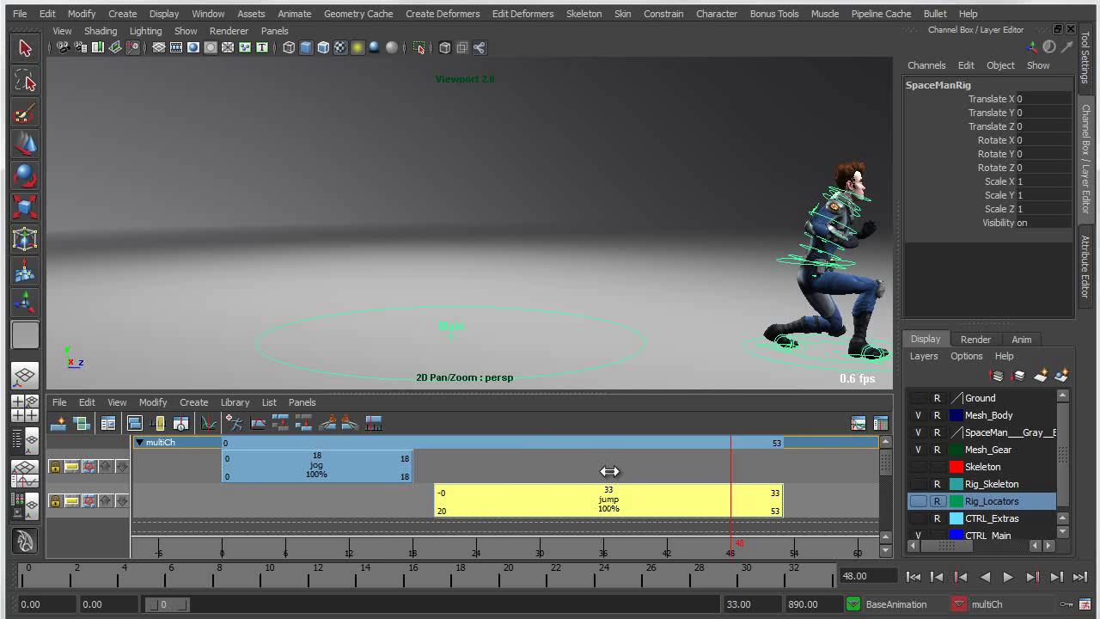
pyautogui.moveTo(610, 471); pyautogui.dragTo(457, 535)
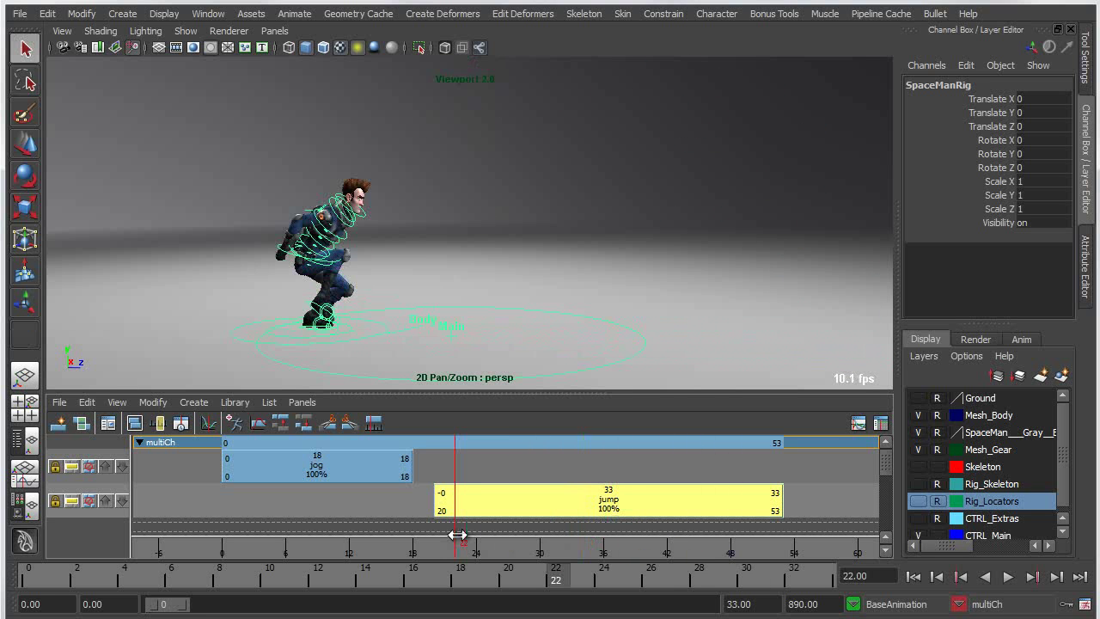
pyautogui.keyDown('alt'); pyautogui.moveTo(469, 274); pyautogui.dragTo(461, 270, button='middle'); pyautogui.keyUp('alt')
pyautogui.keyDown('alt'); pyautogui.moveTo(473, 284); pyautogui.dragTo(490, 264, button='right'); pyautogui.keyUp('alt')
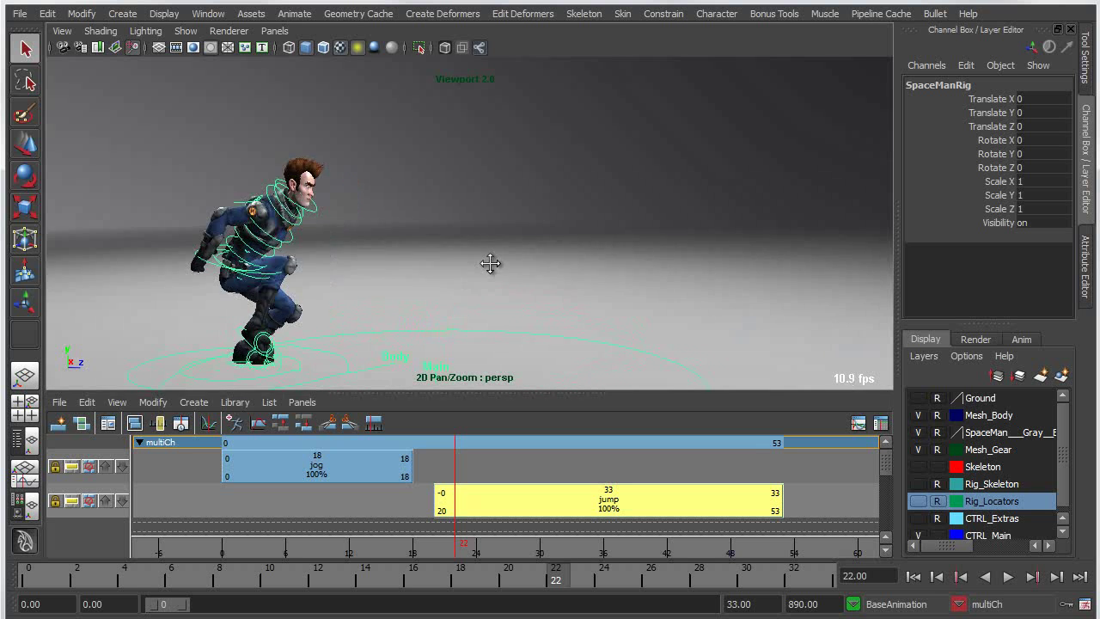
# - Show the Skeleton layer and set the hips bone as the clip ghost root
pyautogui.moveTo(490, 264); pyautogui.dragTo(528, 238)
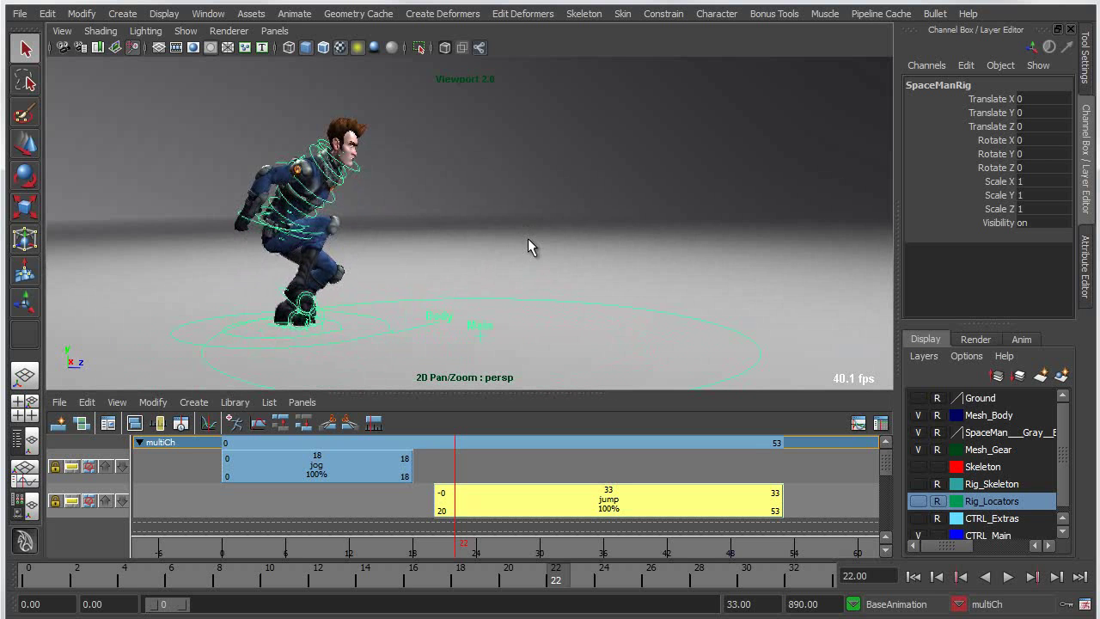
pyautogui.click(919, 467)
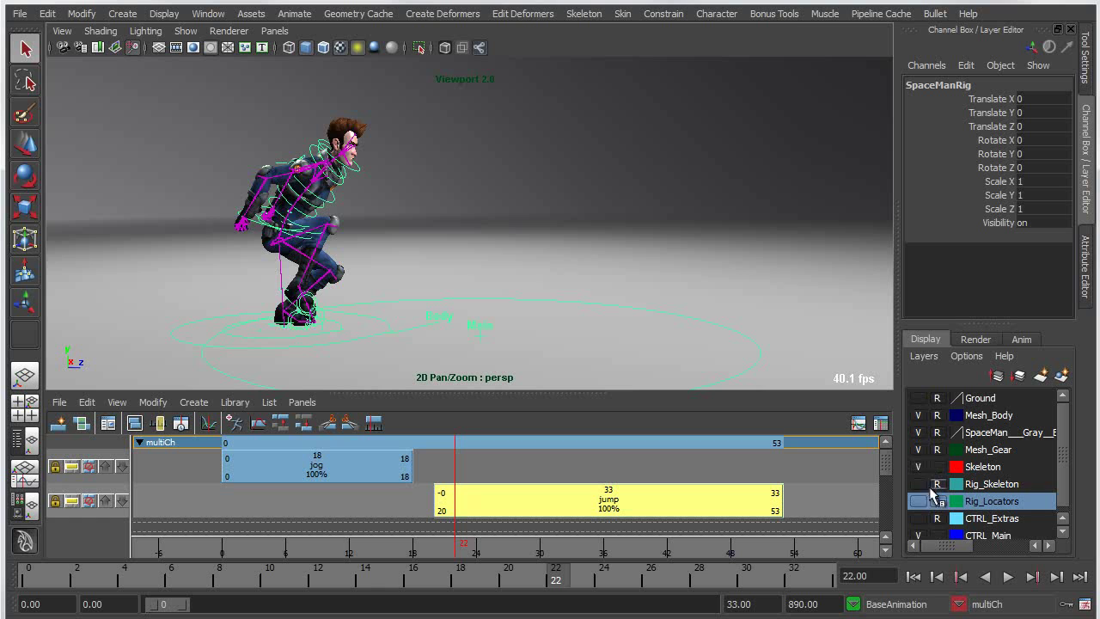
pyautogui.click(280, 245)
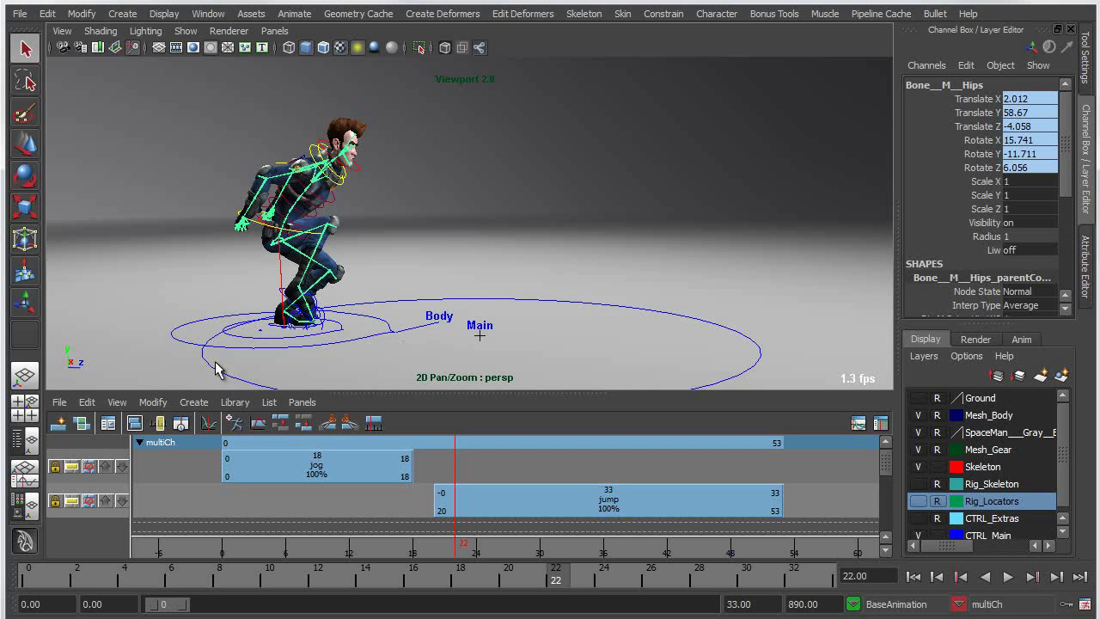
pyautogui.click(87, 402)
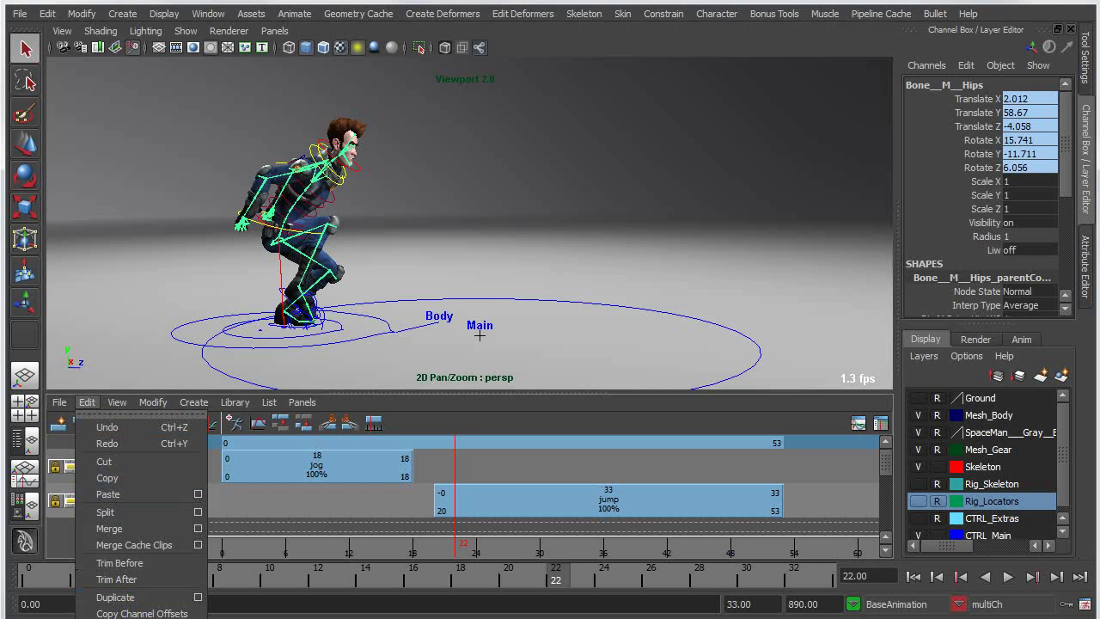
pyautogui.click(154, 417)
pyautogui.moveTo(155, 401); pyautogui.dragTo(173, 293)
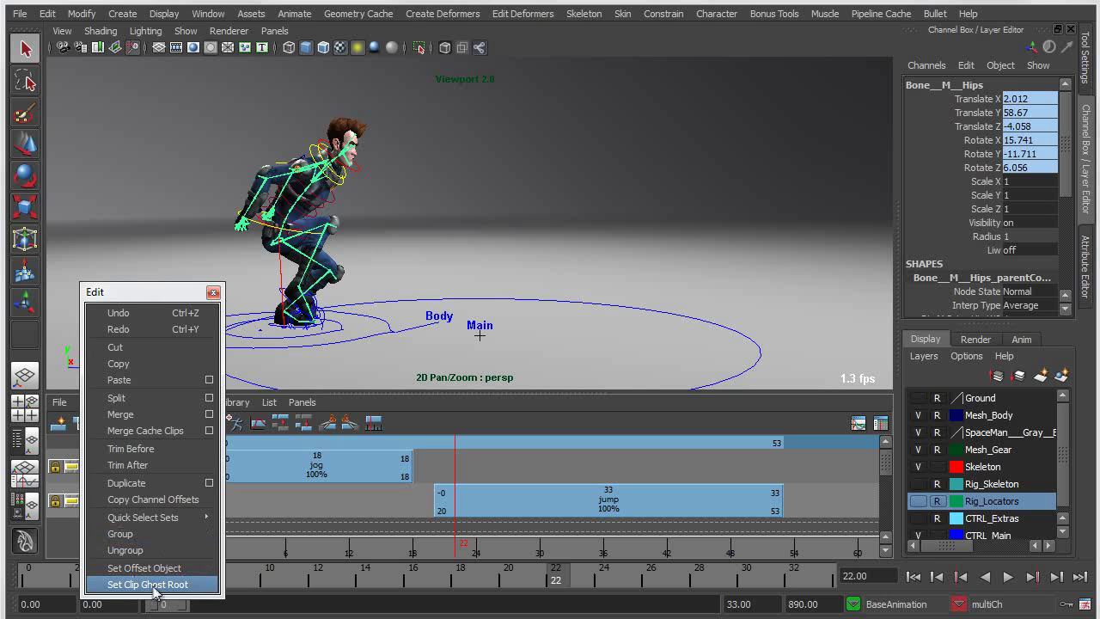
pyautogui.moveTo(140, 294); pyautogui.dragTo(795, 77)
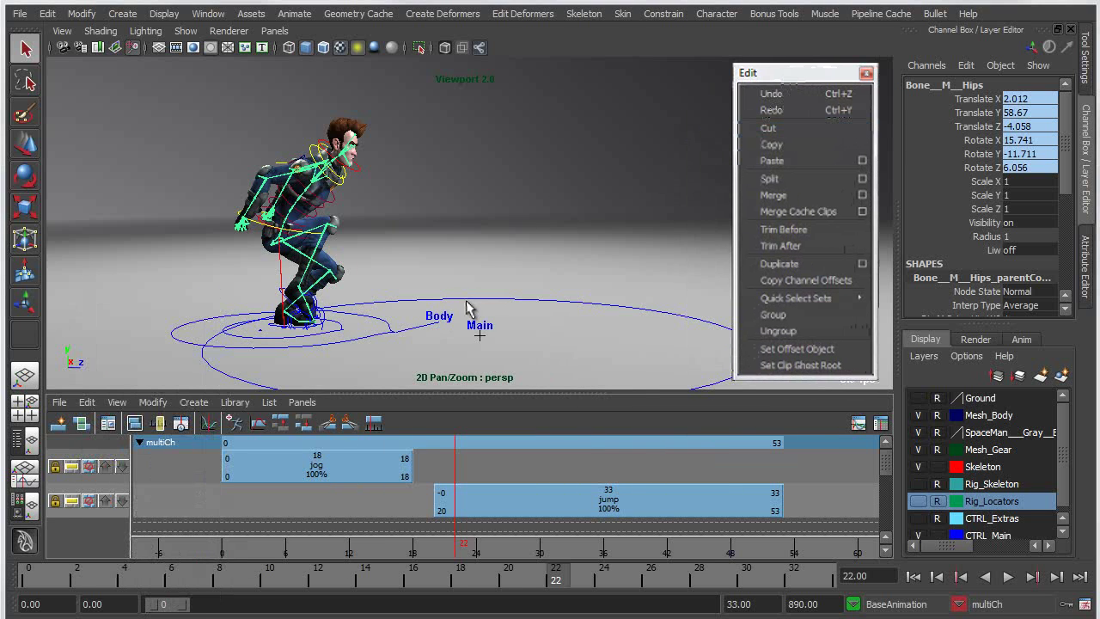
# - Set the character's Main world control as the offset object for the clips
pyautogui.moveTo(406, 303); pyautogui.dragTo(547, 314, button='middle')
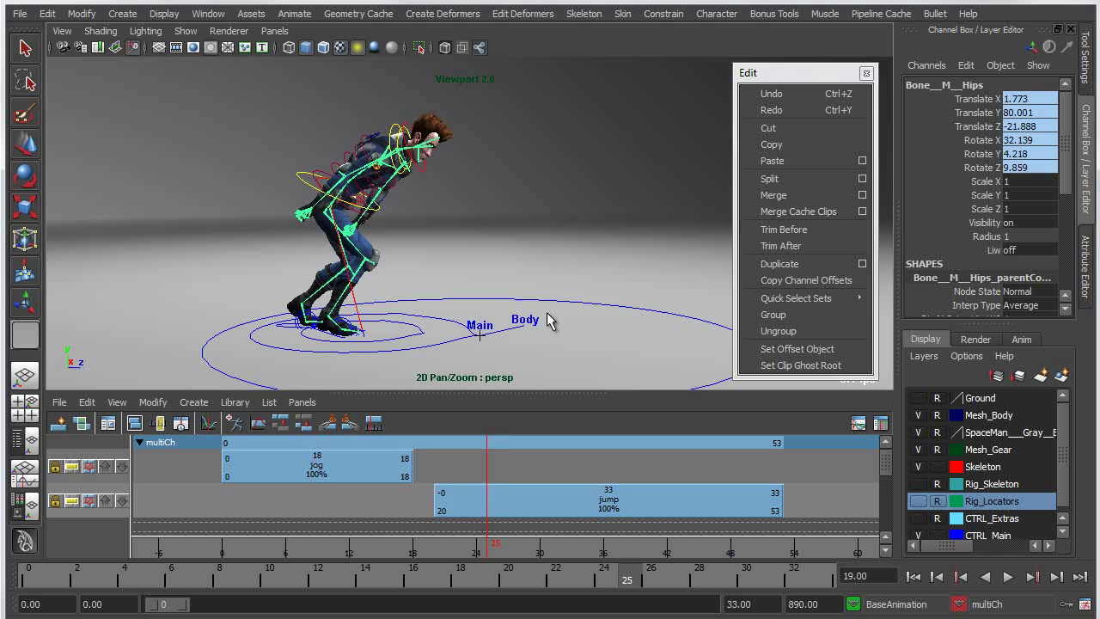
pyautogui.moveTo(549, 321); pyautogui.dragTo(567, 334)
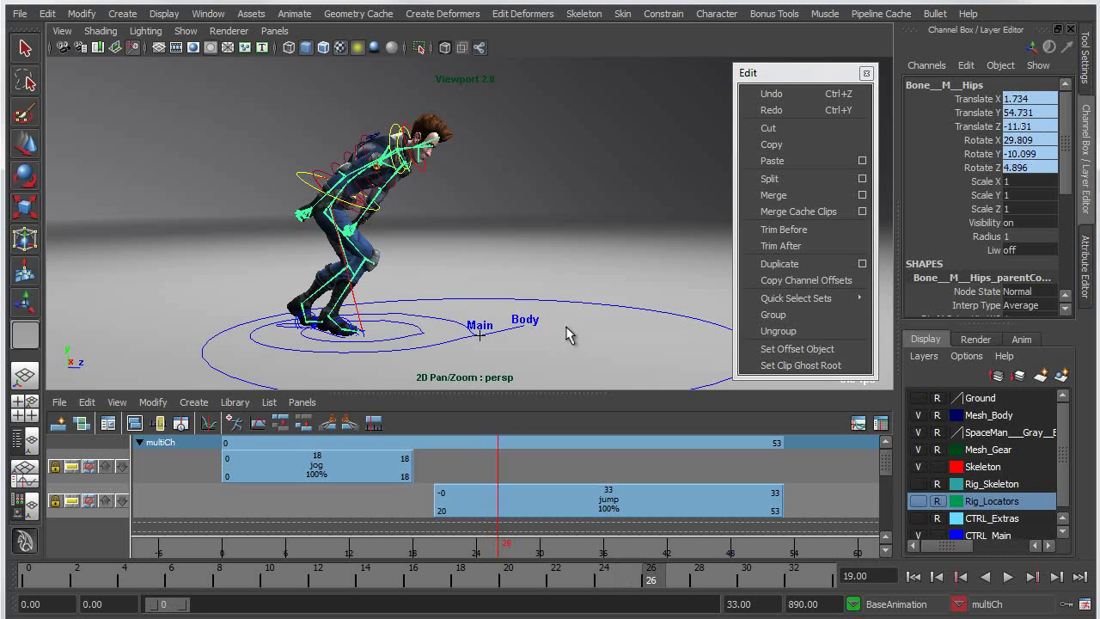
pyautogui.click(456, 359)
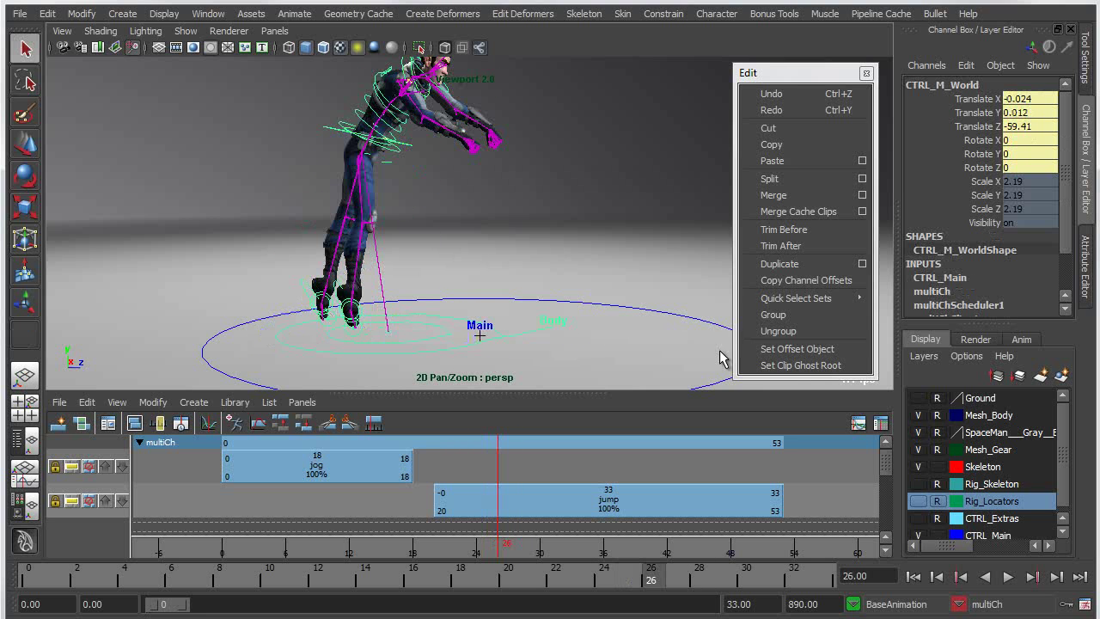
pyautogui.click(797, 349)
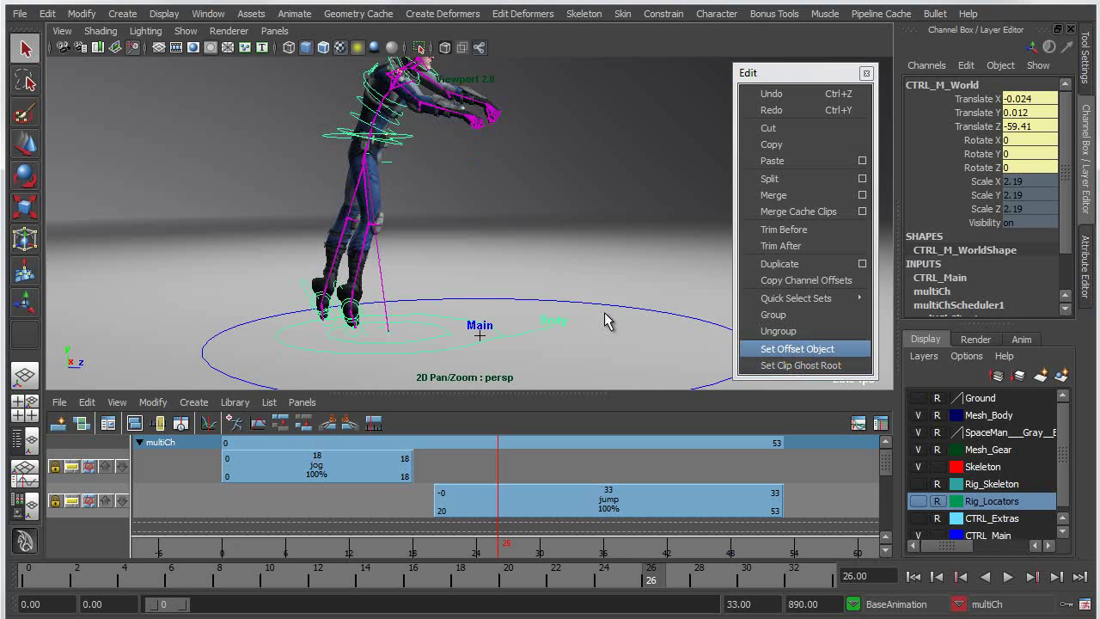
pyautogui.click(866, 73)
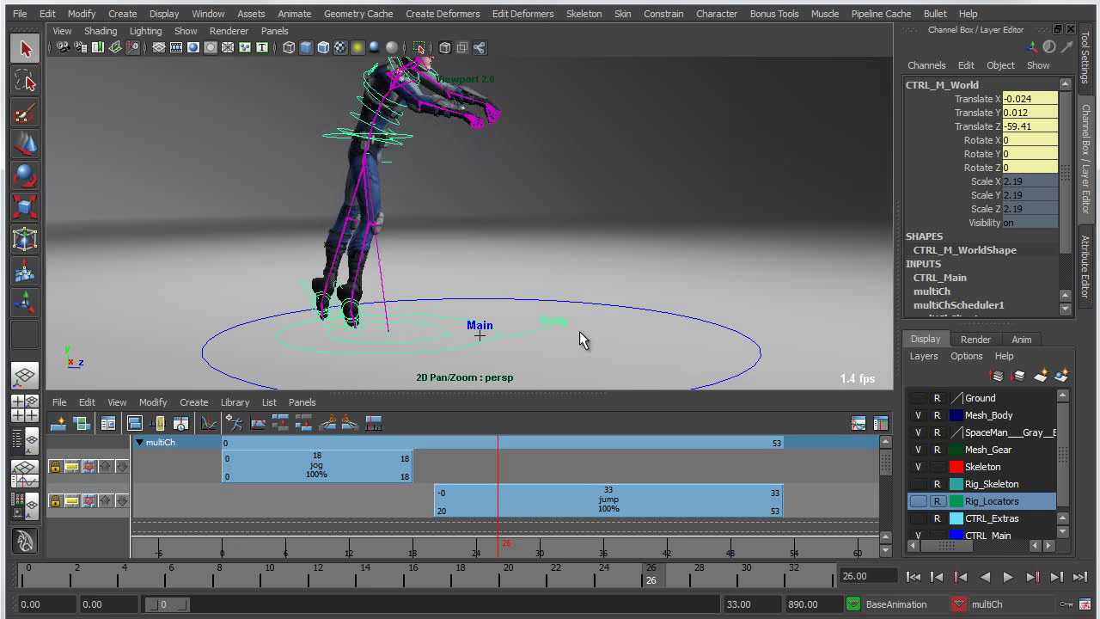
# - Create clip ghosts for the jog and jump clips, and hide the Skeleton layer
pyautogui.click(332, 471)
pyautogui.rightClick(347, 470)
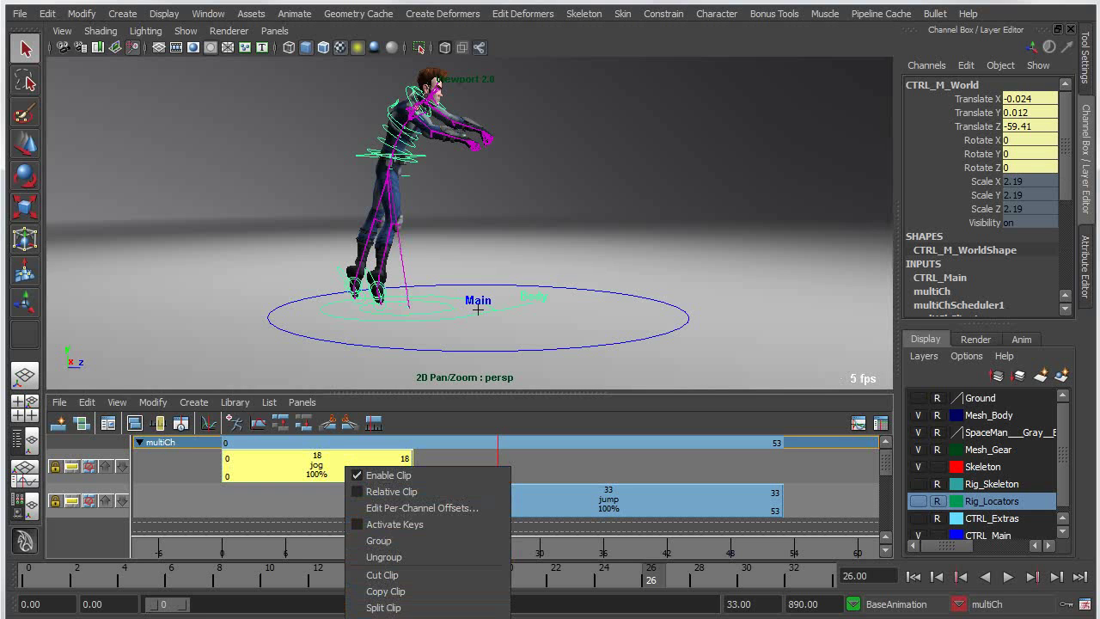
pyautogui.click(419, 615)
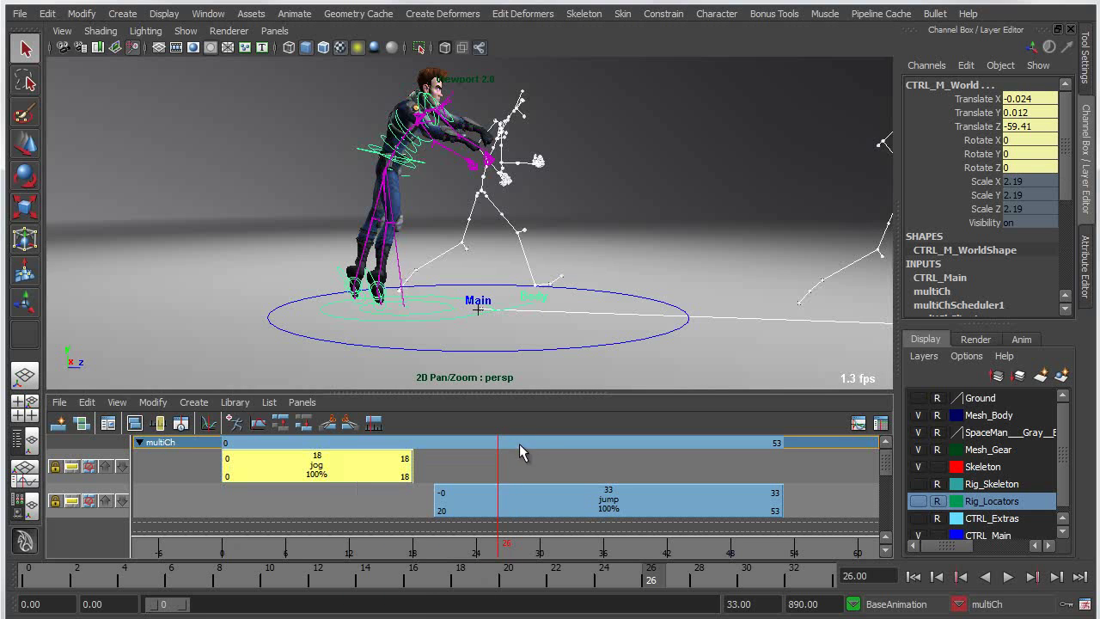
pyautogui.click(516, 490)
pyautogui.rightClick(517, 491)
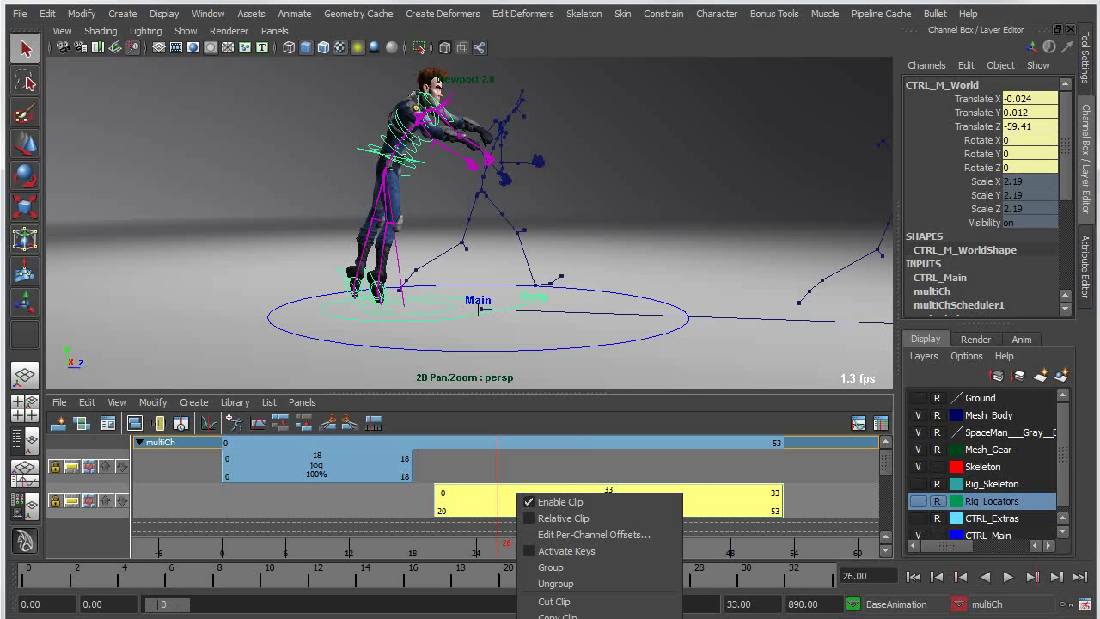
pyautogui.click(590, 615)
pyautogui.keyDown('alt'); pyautogui.moveTo(550, 278); pyautogui.dragTo(464, 292, button='right'); pyautogui.keyUp('alt')
pyautogui.keyDown('alt'); pyautogui.moveTo(464, 292); pyautogui.dragTo(325, 342, button='middle'); pyautogui.keyUp('alt')
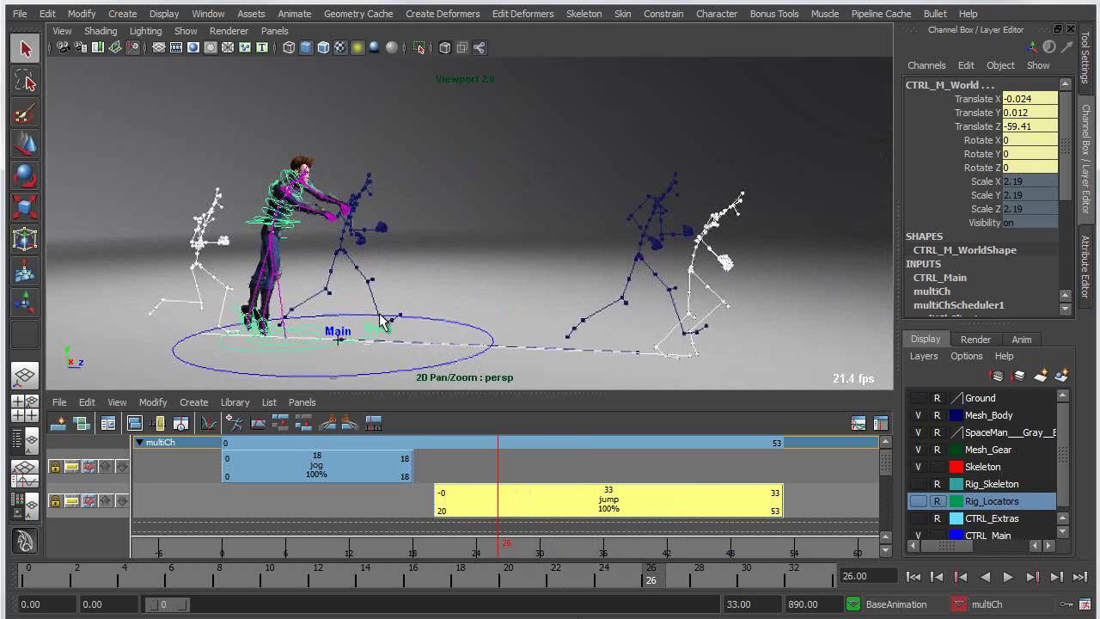
pyautogui.click(452, 286)
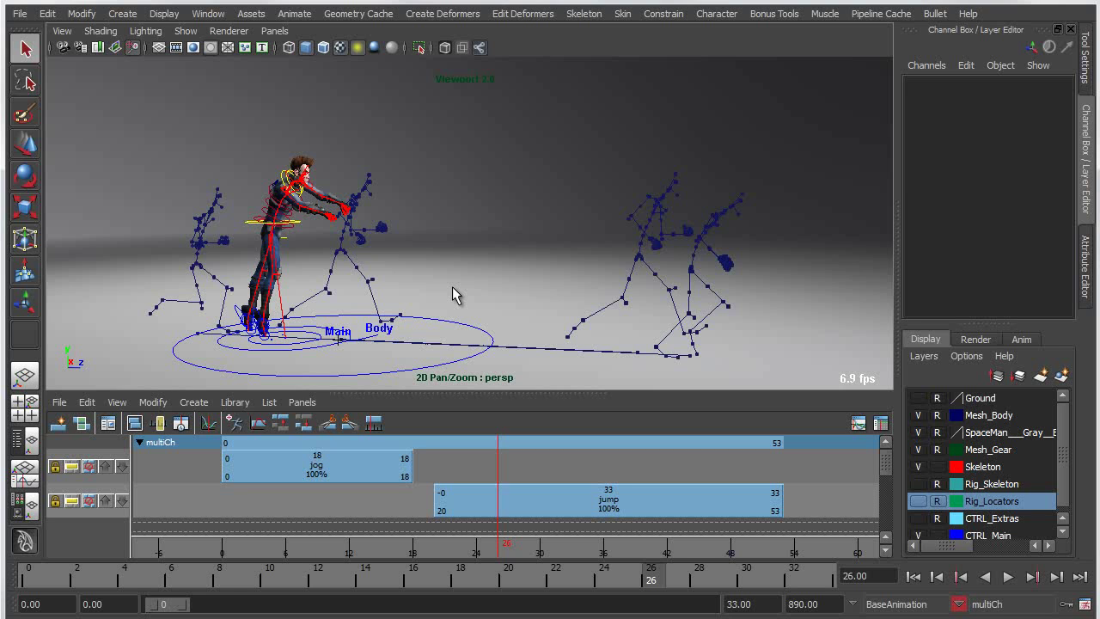
pyautogui.click(919, 466)
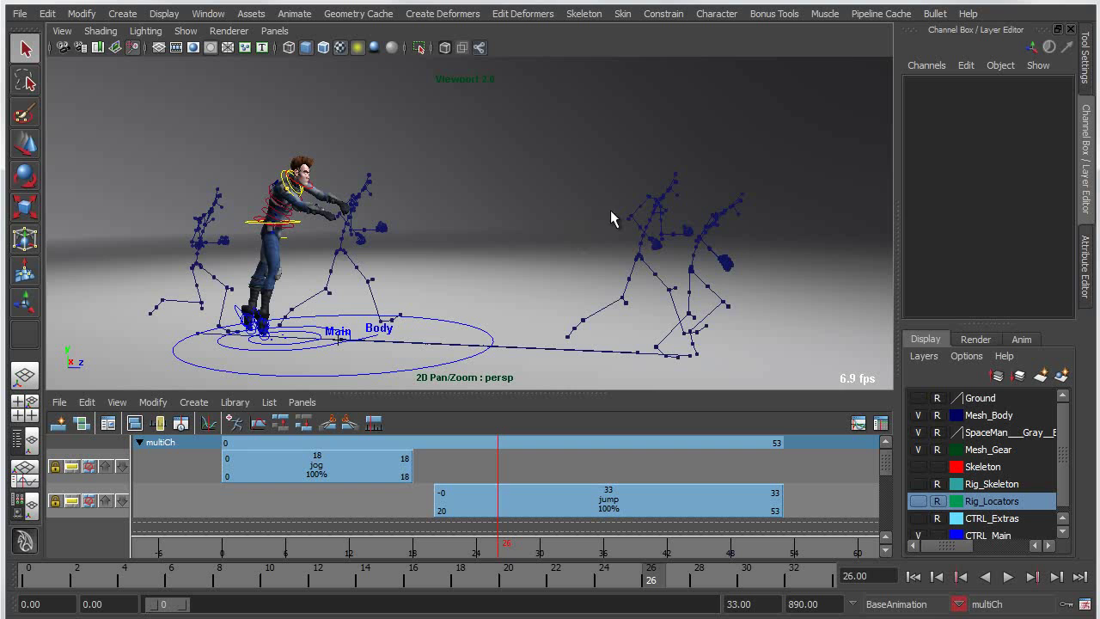
# - Change the jump clip ghost's colour to yellow
pyautogui.click(743, 288)
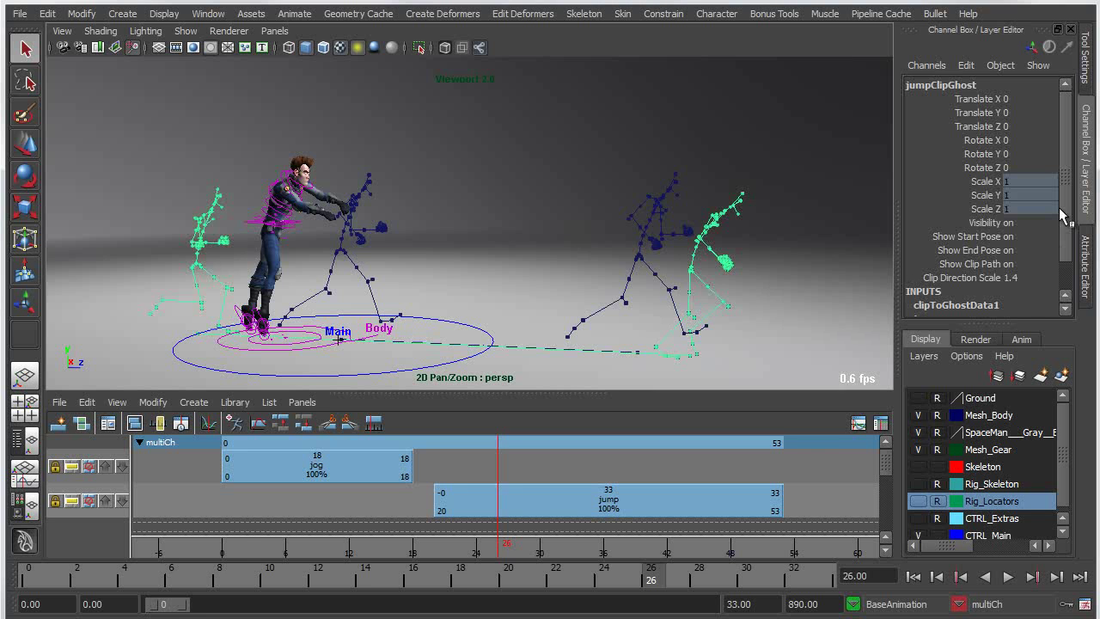
pyautogui.click(1085, 251)
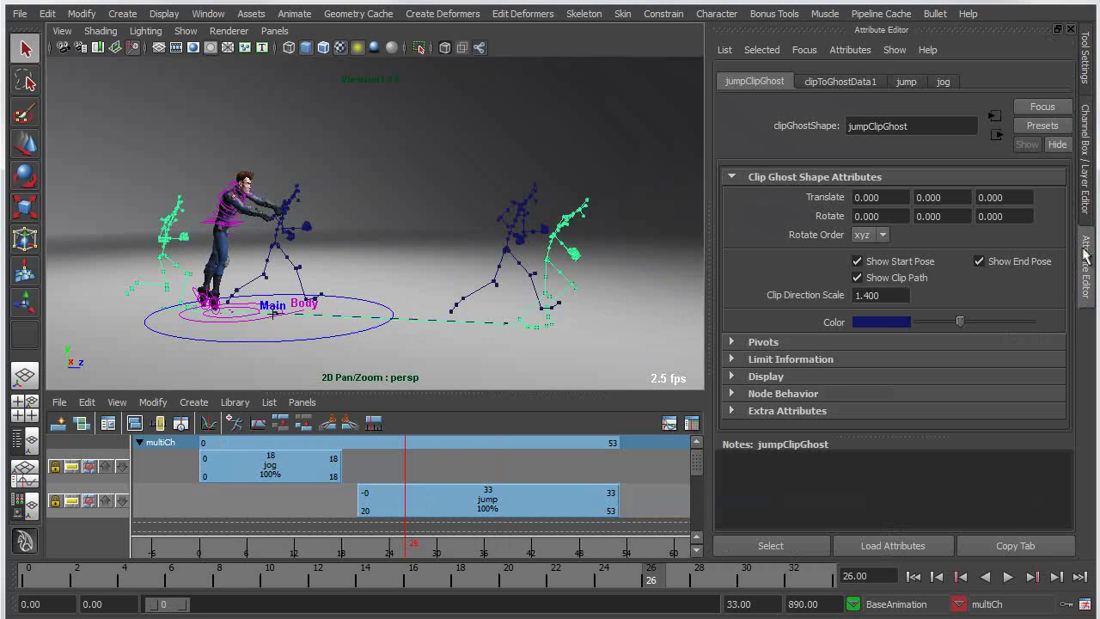
pyautogui.click(876, 320)
pyautogui.click(828, 274)
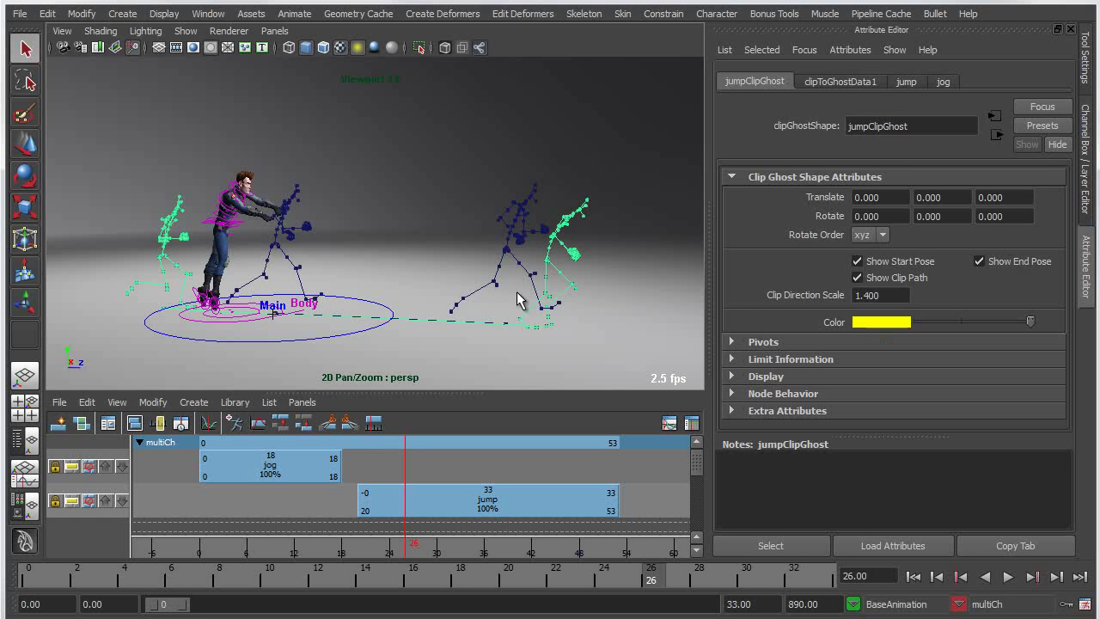
# - Change the jog clip ghost's colour to orange with hue 31, saturation 1 and value 1
pyautogui.click(511, 221)
pyautogui.click(856, 322)
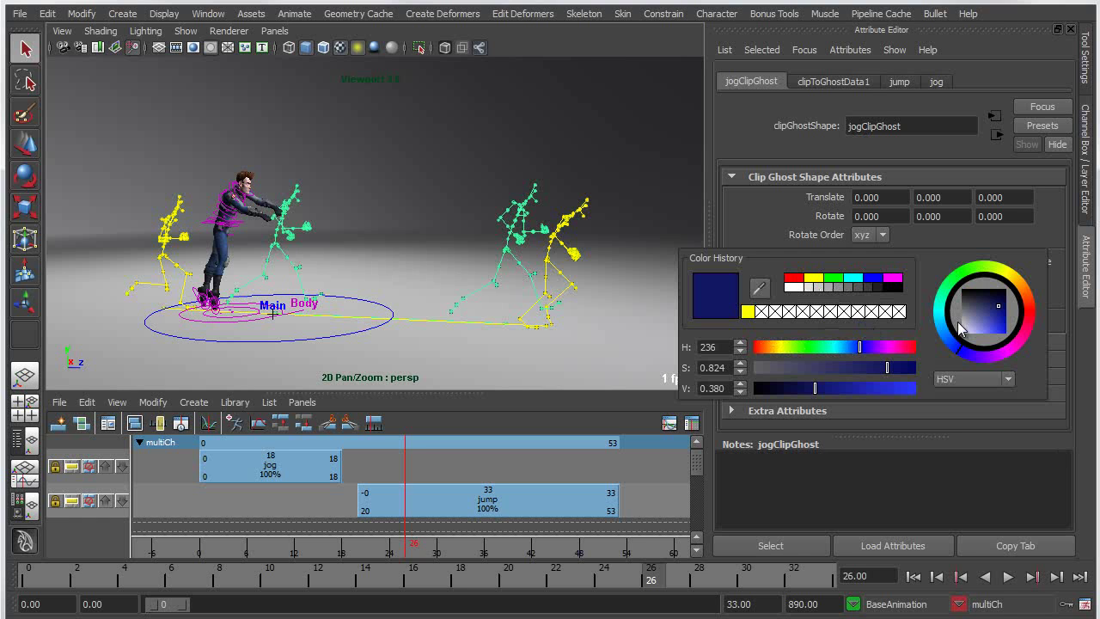
pyautogui.click(746, 312)
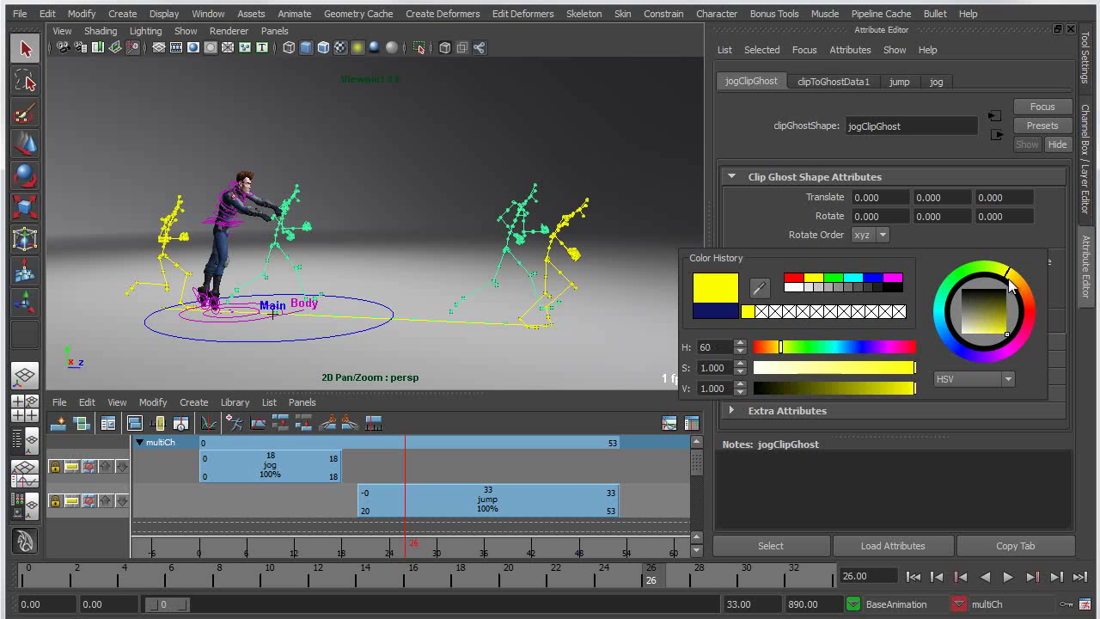
pyautogui.moveTo(1014, 277); pyautogui.dragTo(1027, 294)
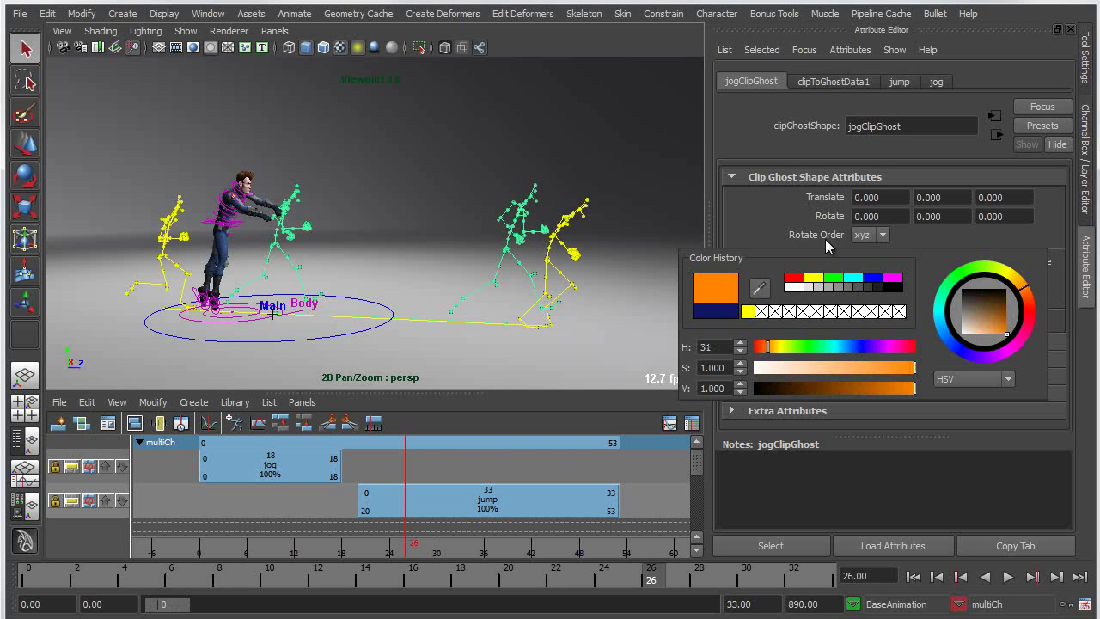
pyautogui.click(550, 245)
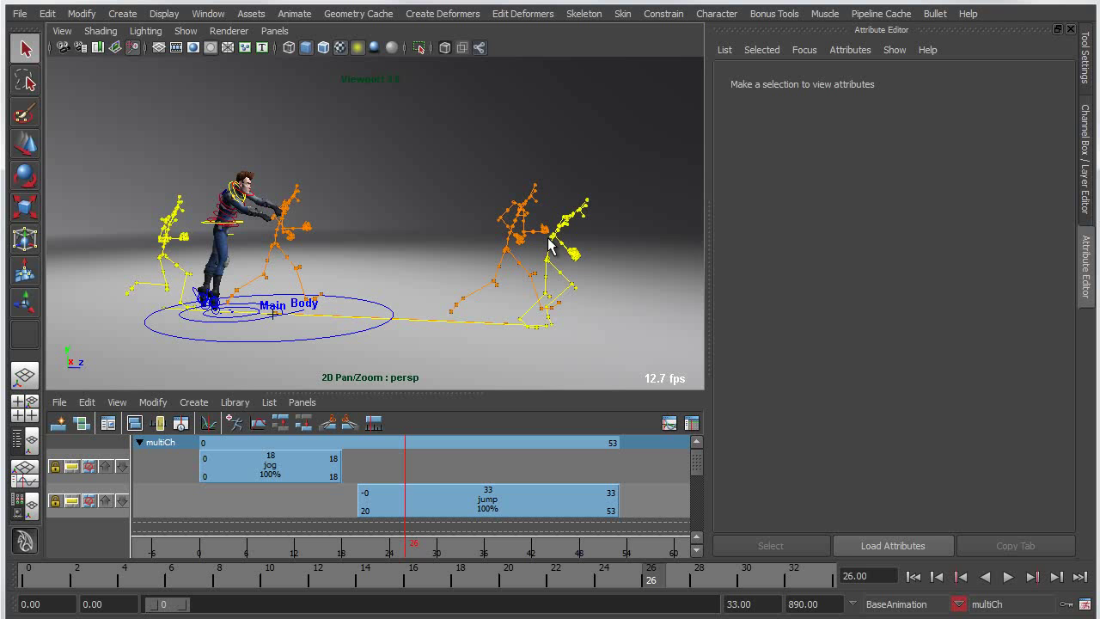
pyautogui.click(1082, 169)
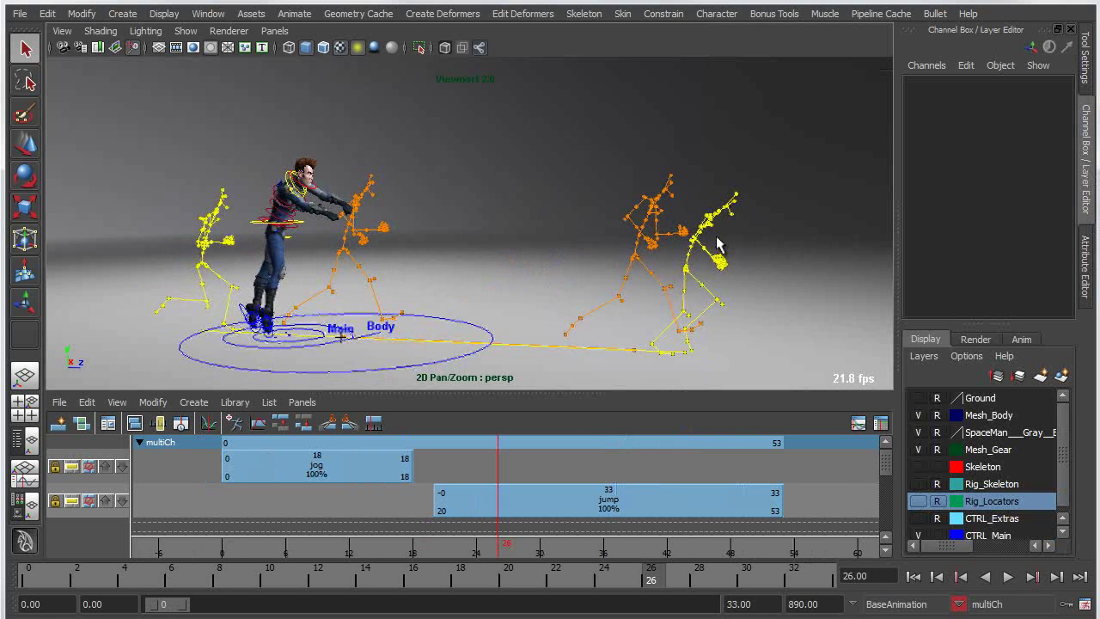
# - Try offsetting the jump clip's ghost to -90.546 in Z and rotating it 42.27 about Y, scrubbing to frame 37
pyautogui.click(685, 260)
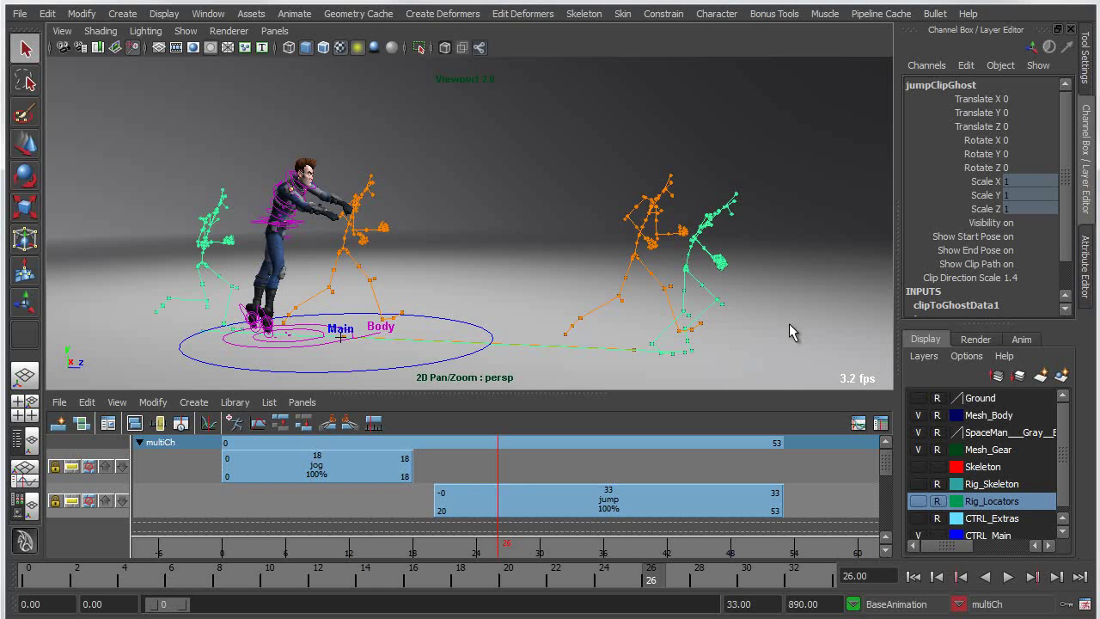
pyautogui.click(531, 508)
pyautogui.click(614, 453)
pyautogui.click(555, 502)
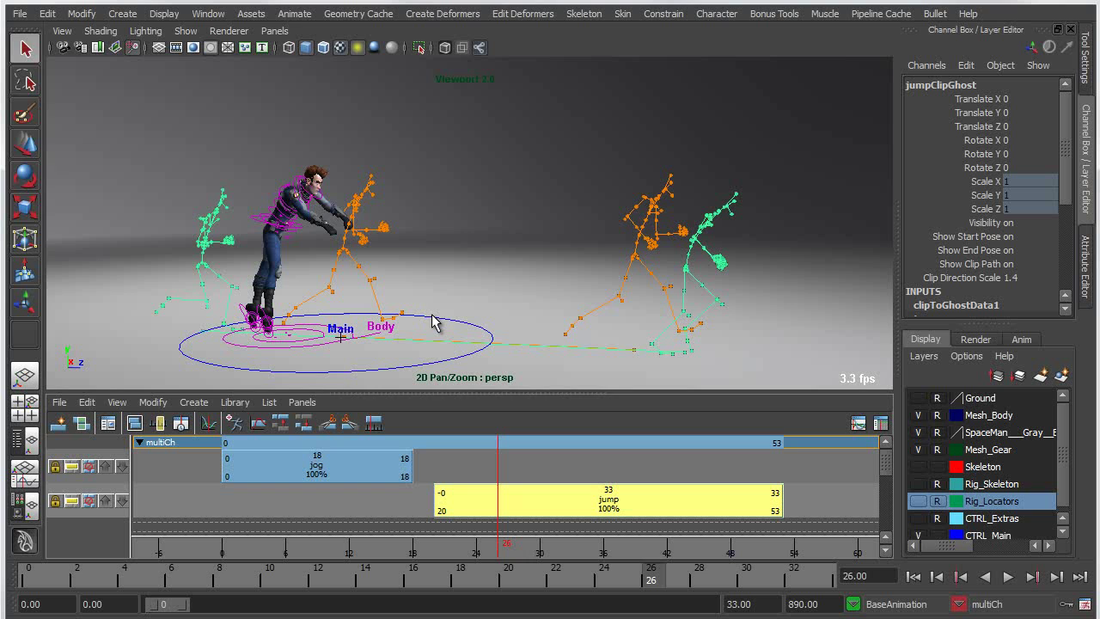
pyautogui.press('w')
pyautogui.moveTo(250, 334); pyautogui.dragTo(203, 345)
pyautogui.press('e')
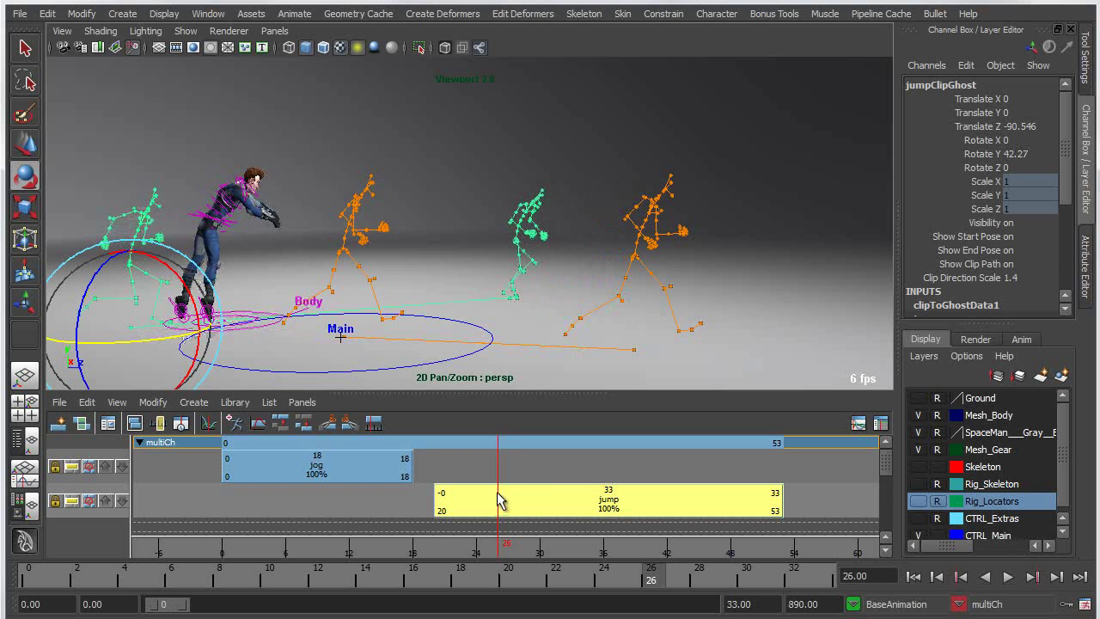
pyautogui.moveTo(503, 499); pyautogui.dragTo(616, 490)
pyautogui.press('e')
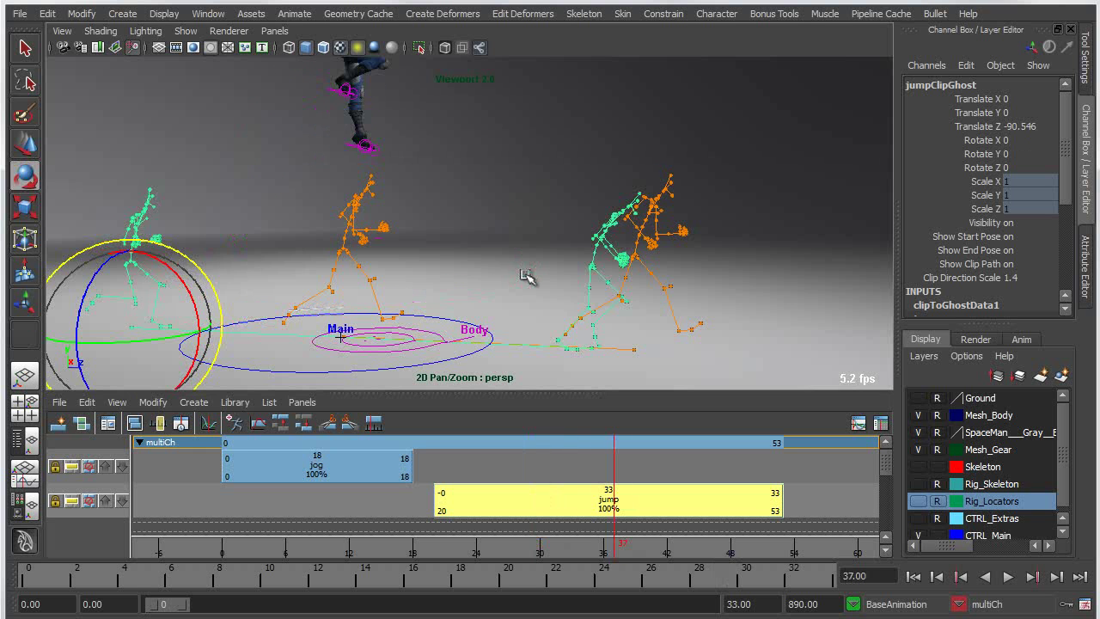
# - Scrub back from the jump clip into the jog clip to examine the transition between the two ghosts
pyautogui.keyDown('alt'); pyautogui.moveTo(557, 277); pyautogui.dragTo(488, 296, button='right'); pyautogui.keyUp('alt')
pyautogui.keyDown('alt'); pyautogui.moveTo(488, 296); pyautogui.dragTo(554, 310, button='middle'); pyautogui.keyUp('alt')
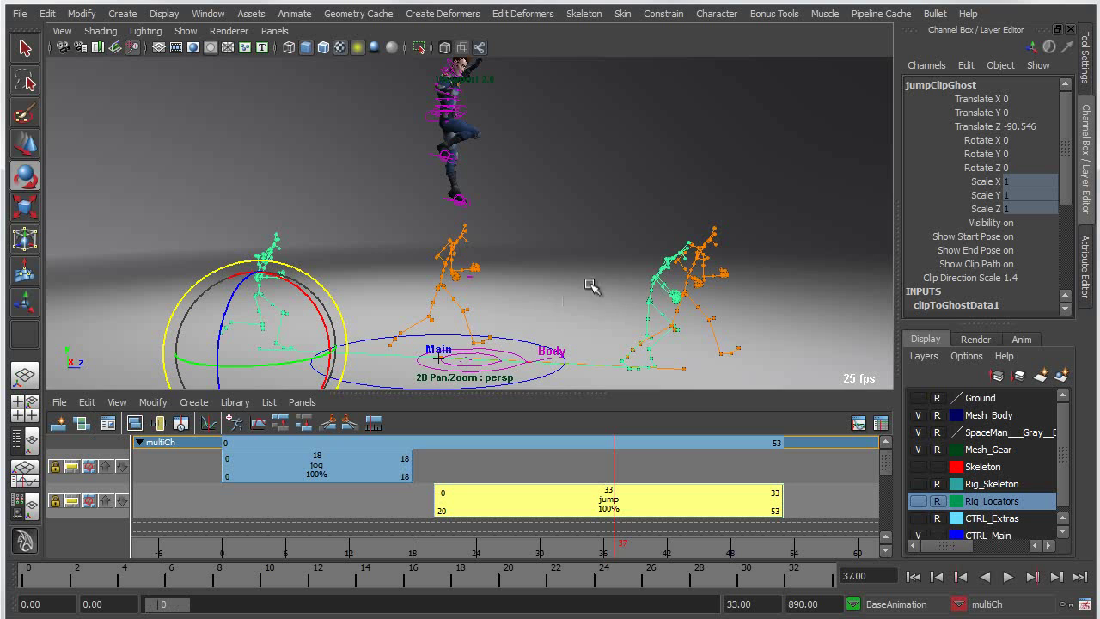
pyautogui.moveTo(591, 286); pyautogui.dragTo(634, 265)
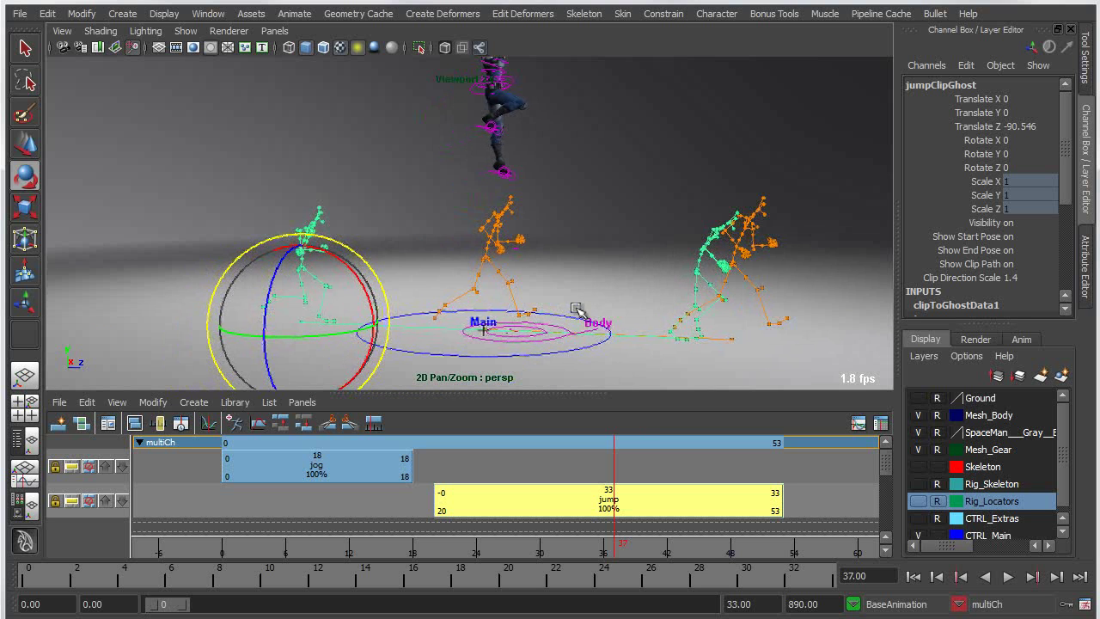
pyautogui.press('k')
pyautogui.moveTo(376, 314); pyautogui.dragTo(17, 336)
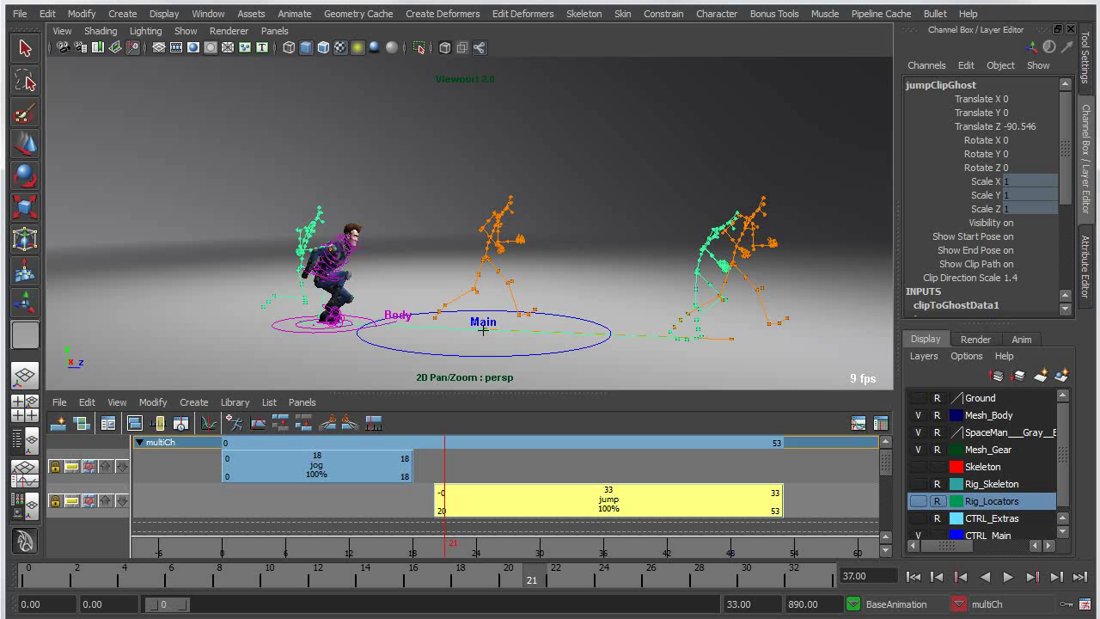
pyautogui.moveTo(551, 335); pyautogui.dragTo(292, 352)
# - Move the jog clip's ghost backward along the Z axis, behind the character's Main control
pyautogui.click(382, 473)
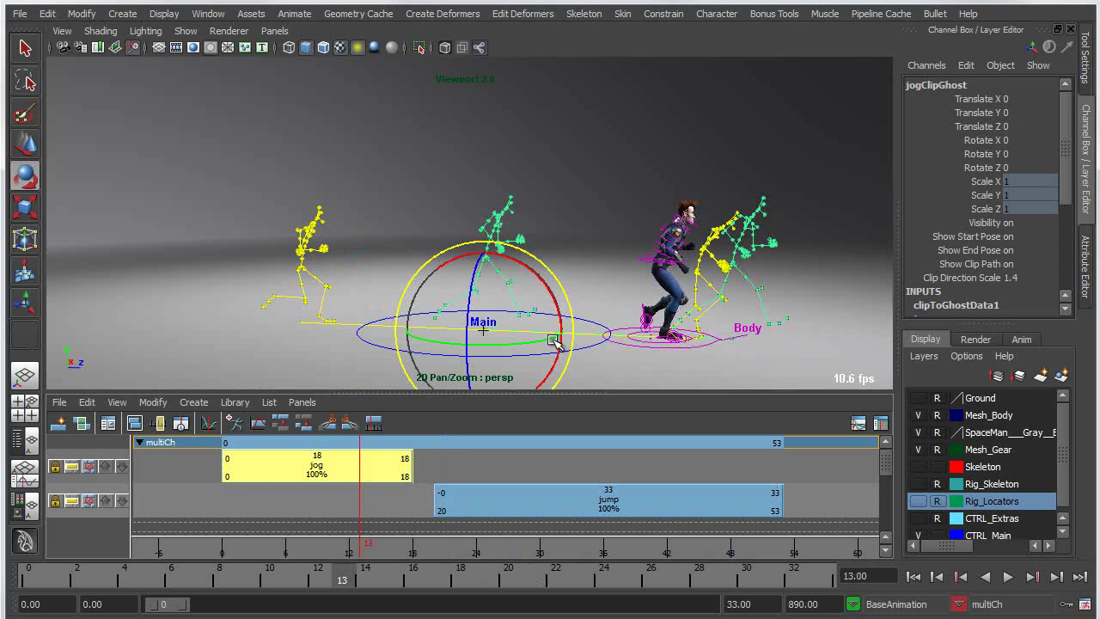
pyautogui.press('w')
pyautogui.moveTo(531, 333); pyautogui.dragTo(207, 331)
# - Move the jump clip's ghost forward to 113.9 in Z and scrub to frame 18 at the end of the jog clip
pyautogui.click(537, 504)
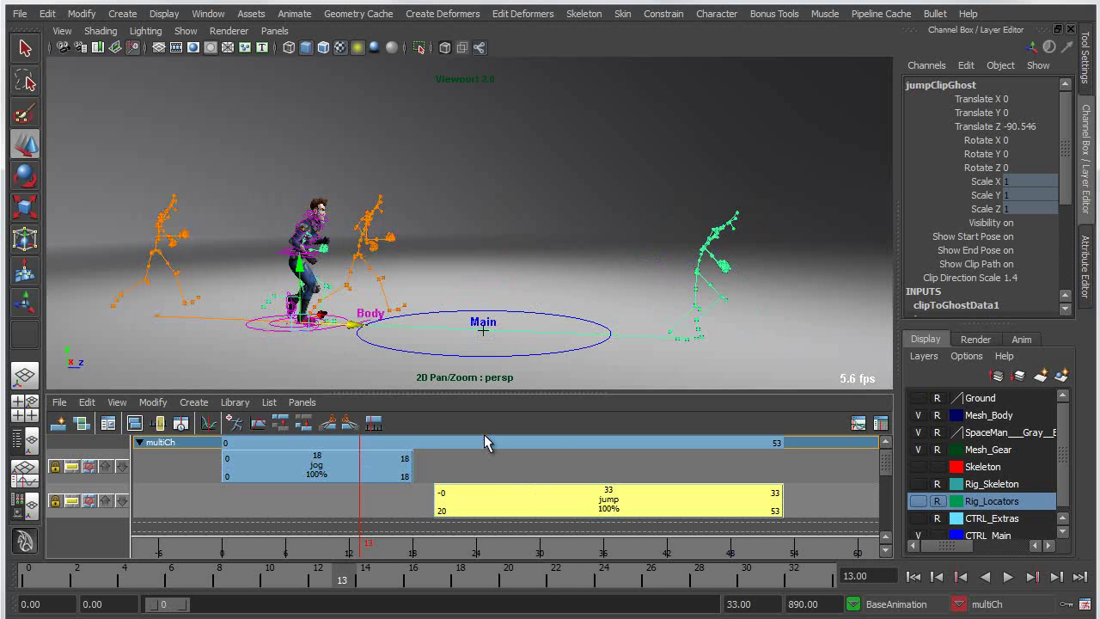
pyautogui.moveTo(359, 327); pyautogui.dragTo(534, 343)
pyautogui.moveTo(534, 343); pyautogui.dragTo(486, 337, button='middle')
pyautogui.press('k')
pyautogui.moveTo(528, 339); pyautogui.dragTo(1099, 413)
pyautogui.moveTo(1023, 400); pyautogui.dragTo(700, 398)
pyautogui.keyDown('alt'); pyautogui.moveTo(488, 297); pyautogui.dragTo(633, 300, button='middle'); pyautogui.keyUp('alt')
pyautogui.keyDown('alt'); pyautogui.moveTo(634, 300); pyautogui.dragTo(676, 304, button='right'); pyautogui.keyUp('alt')
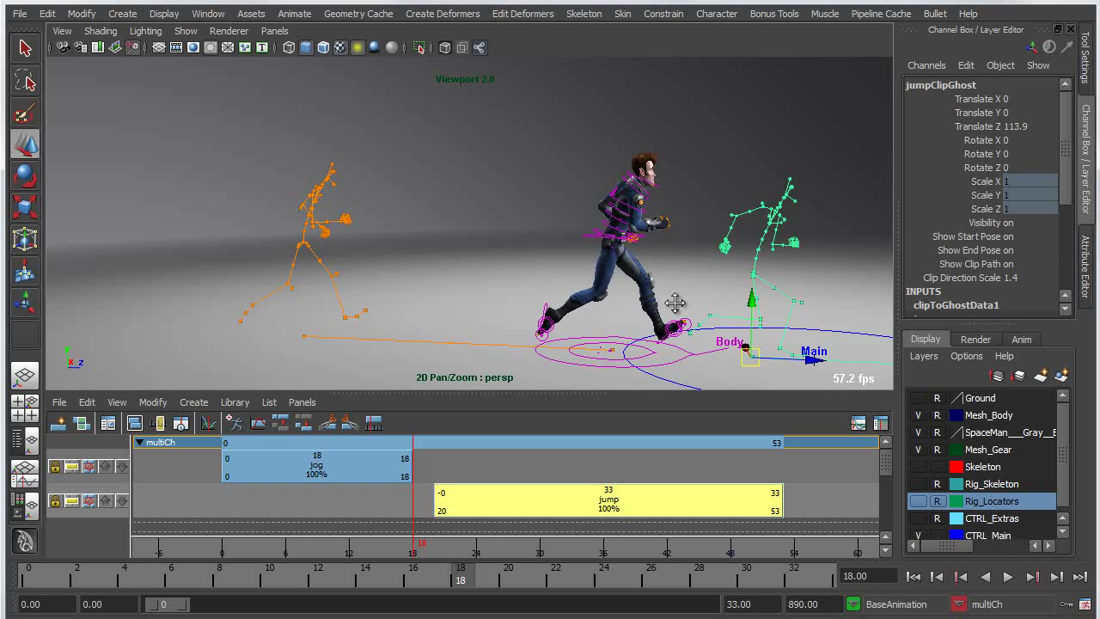
# - Open the Match Clip options for the Trax clips and reset them to their default settings
pyautogui.keyDown('alt'); pyautogui.moveTo(675, 305); pyautogui.dragTo(527, 289, button='middle'); pyautogui.keyUp('alt')
pyautogui.keyDown('alt'); pyautogui.moveTo(528, 289); pyautogui.dragTo(556, 306, button='right'); pyautogui.keyUp('alt')
pyautogui.keyDown('alt'); pyautogui.moveTo(555, 306); pyautogui.dragTo(525, 304, button='middle'); pyautogui.keyUp('alt')
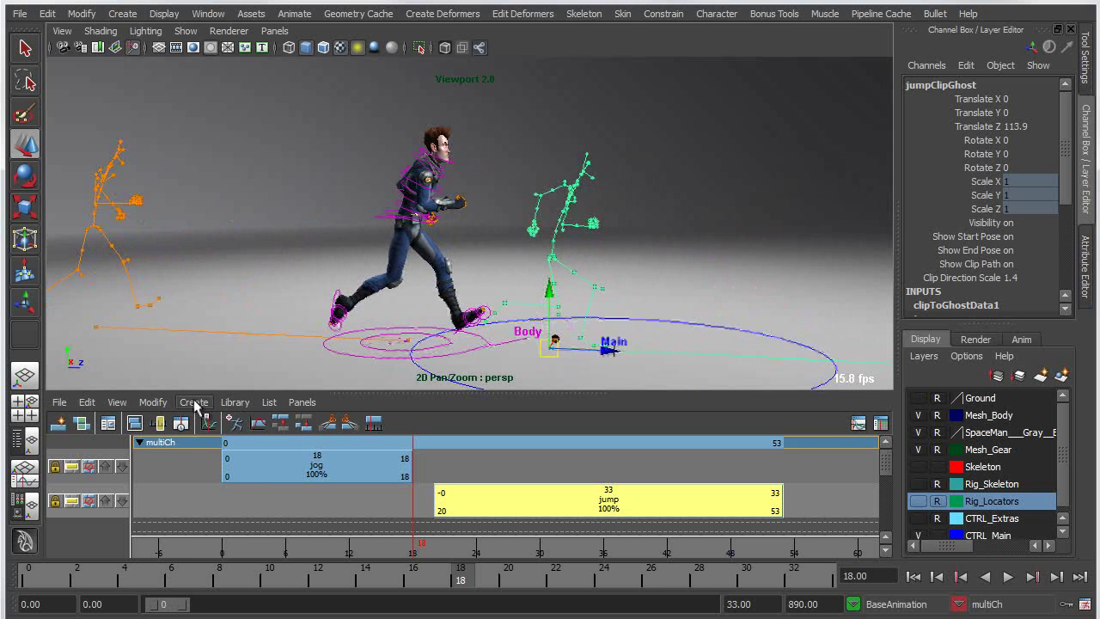
pyautogui.click(155, 403)
pyautogui.click(270, 498)
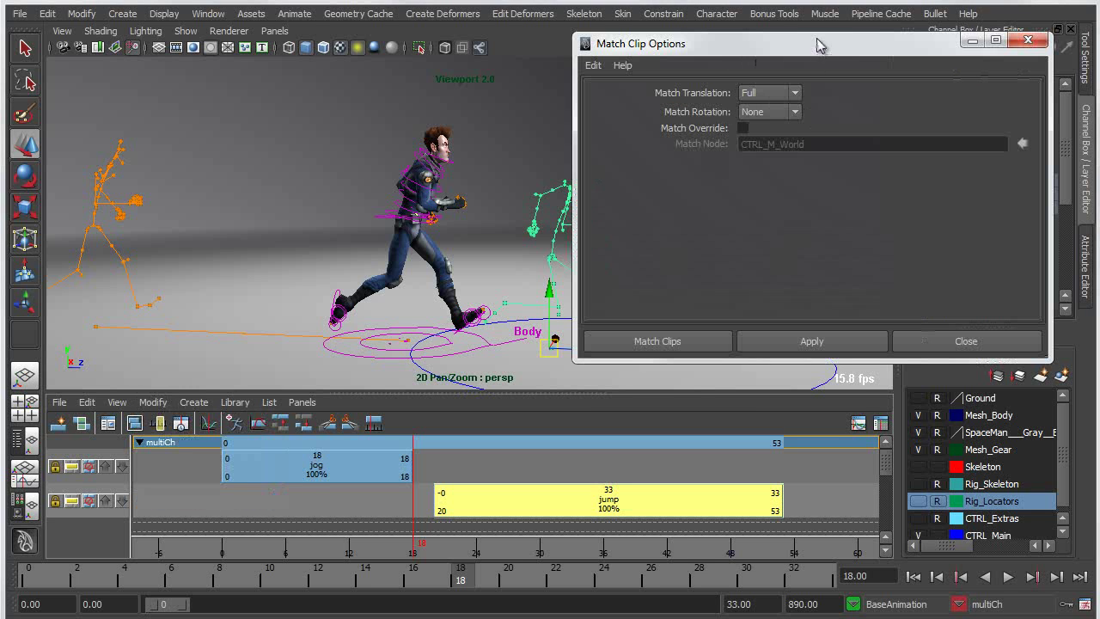
pyautogui.moveTo(823, 39); pyautogui.dragTo(881, 28)
pyautogui.keyDown('alt'); pyautogui.moveTo(590, 338); pyautogui.dragTo(517, 333, button='middle'); pyautogui.keyUp('alt')
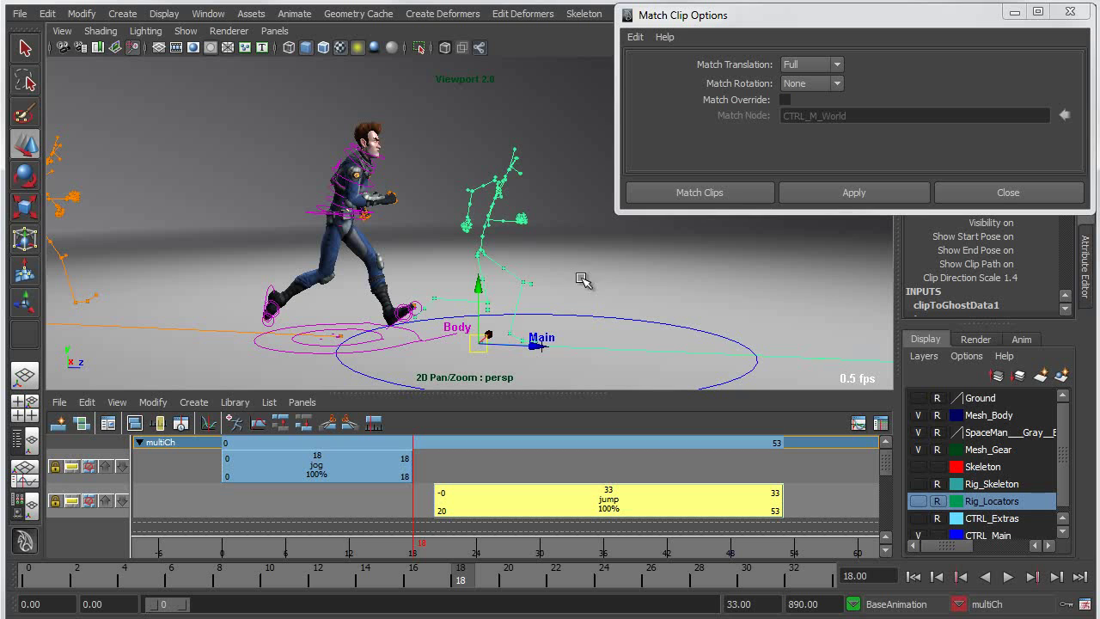
pyautogui.click(636, 37)
pyautogui.click(652, 72)
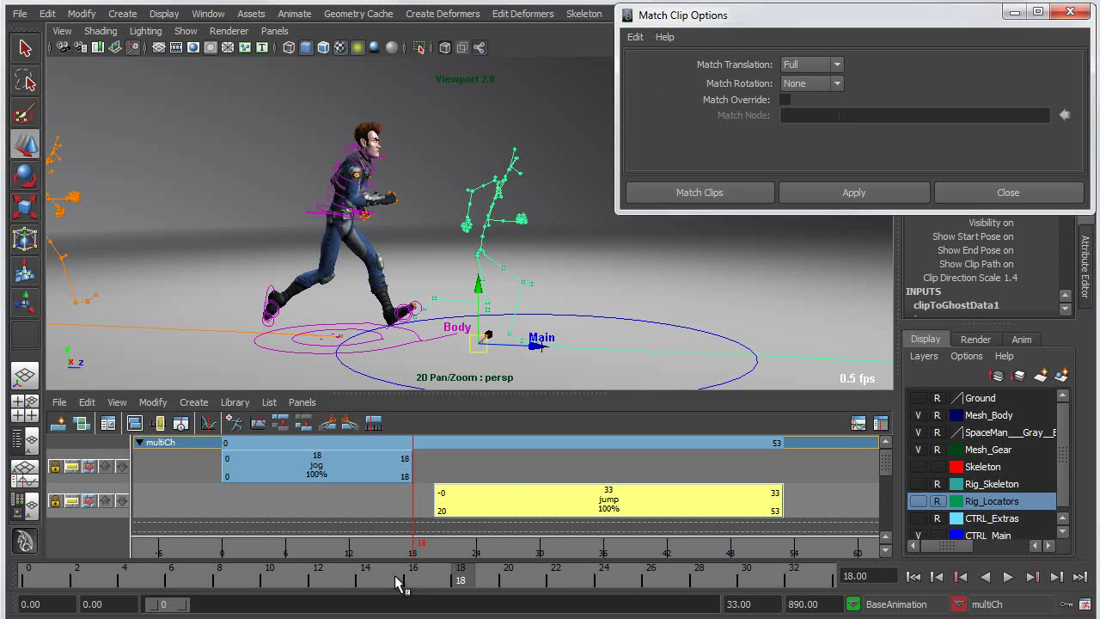
# - Match the jump clip to the jog clip with Full translation, no rotation matching and no override node
pyautogui.click(467, 492)
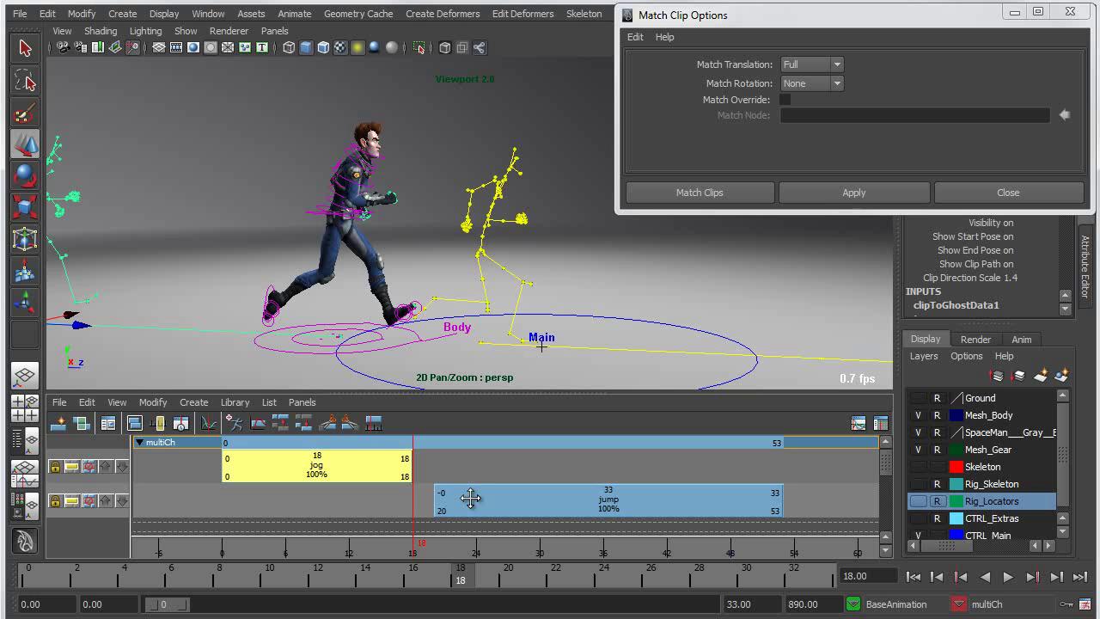
pyautogui.keyDown('shift'); pyautogui.click(472, 500); pyautogui.keyUp('shift')
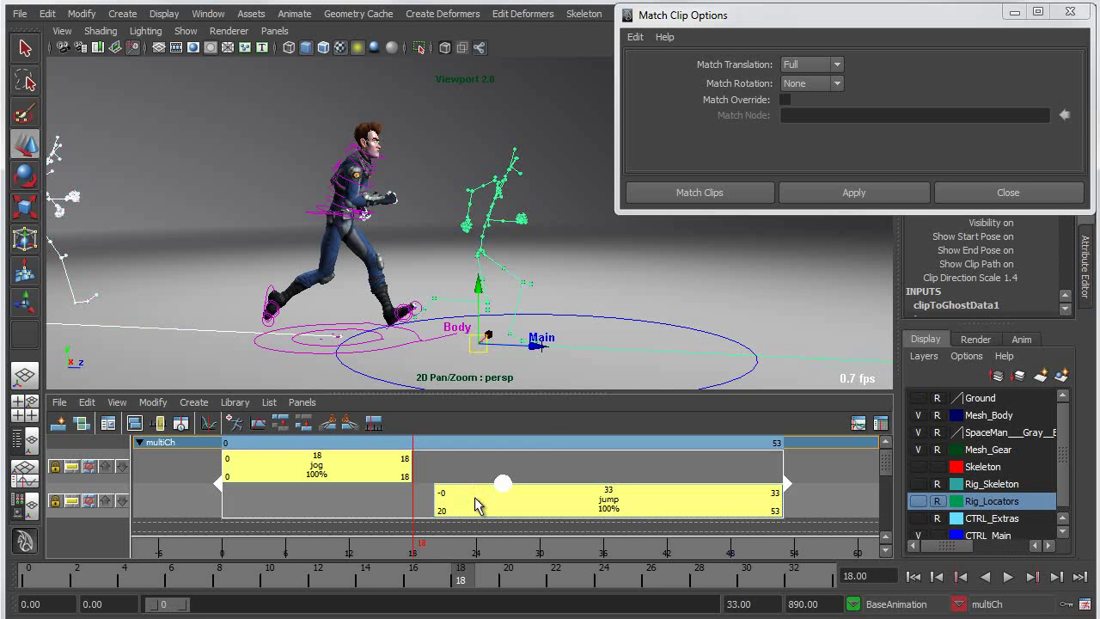
pyautogui.click(853, 192)
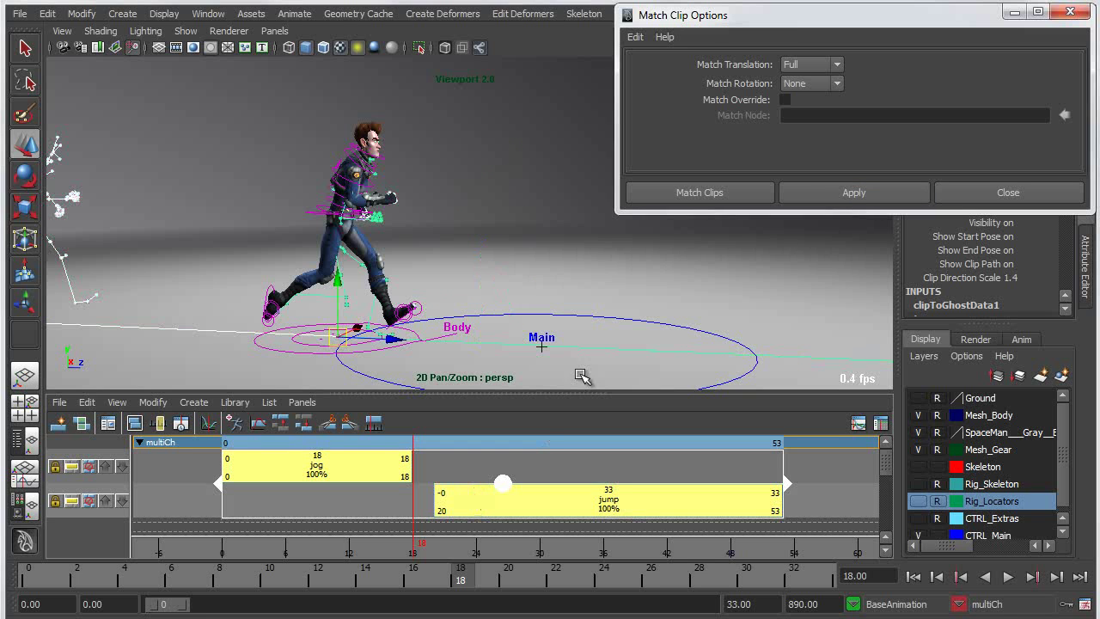
# - Scrub between frames 8 and 18 to examine how the matched jump ghost lines up with the end of the jog
pyautogui.keyDown('alt'); pyautogui.moveTo(331, 305); pyautogui.dragTo(353, 300); pyautogui.keyUp('alt')
pyautogui.keyDown('alt'); pyautogui.moveTo(353, 300); pyautogui.dragTo(442, 303, button='middle'); pyautogui.keyUp('alt')
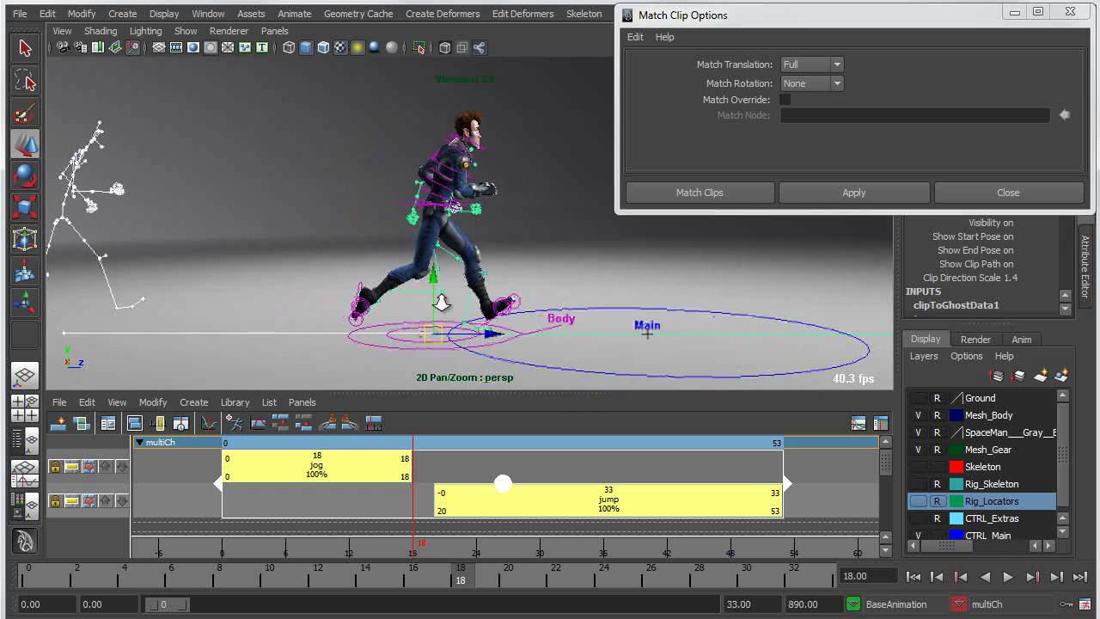
pyautogui.keyDown('alt'); pyautogui.moveTo(442, 303); pyautogui.dragTo(546, 318, button='right'); pyautogui.keyUp('alt')
pyautogui.moveTo(547, 321); pyautogui.dragTo(225, 327)
pyautogui.press('k')
pyautogui.click(540, 267)
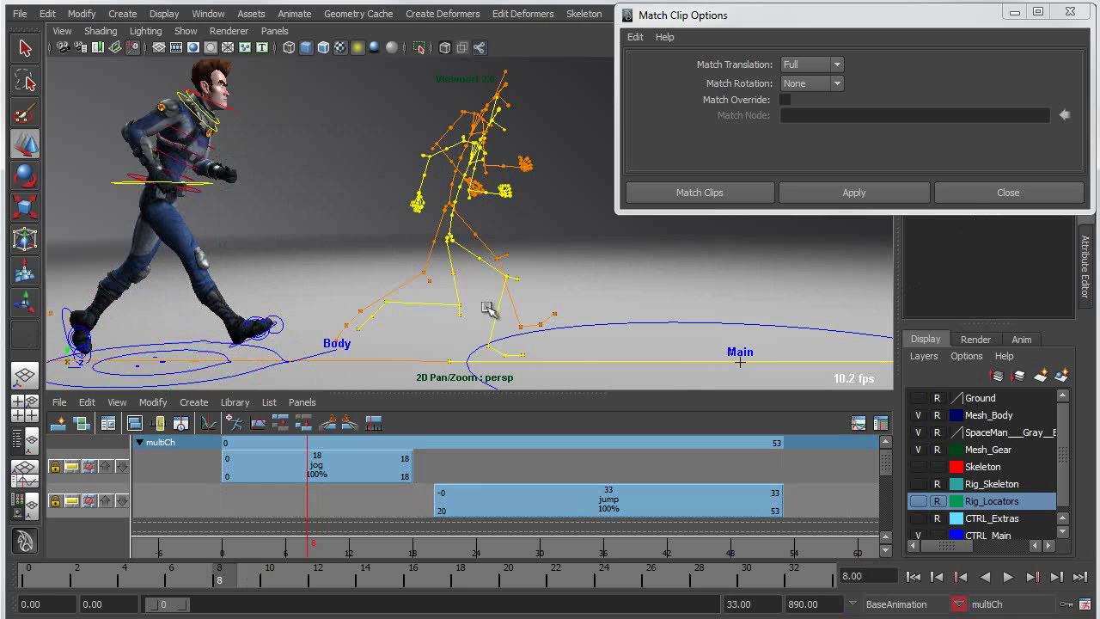
pyautogui.keyDown('alt'); pyautogui.moveTo(256, 307); pyautogui.dragTo(351, 293, button='middle'); pyautogui.keyUp('alt')
pyautogui.press('k')
pyautogui.moveTo(318, 316); pyautogui.dragTo(657, 329)
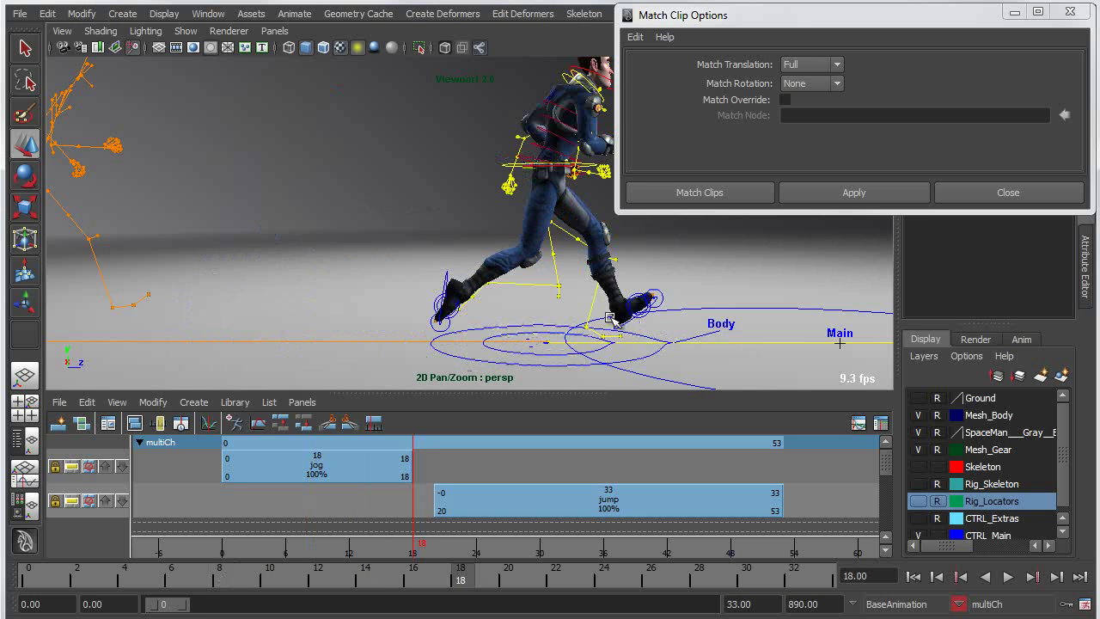
# - Enable the match override and load the character's CTRL_R_Leg_Foot control as the match node
pyautogui.click(645, 309)
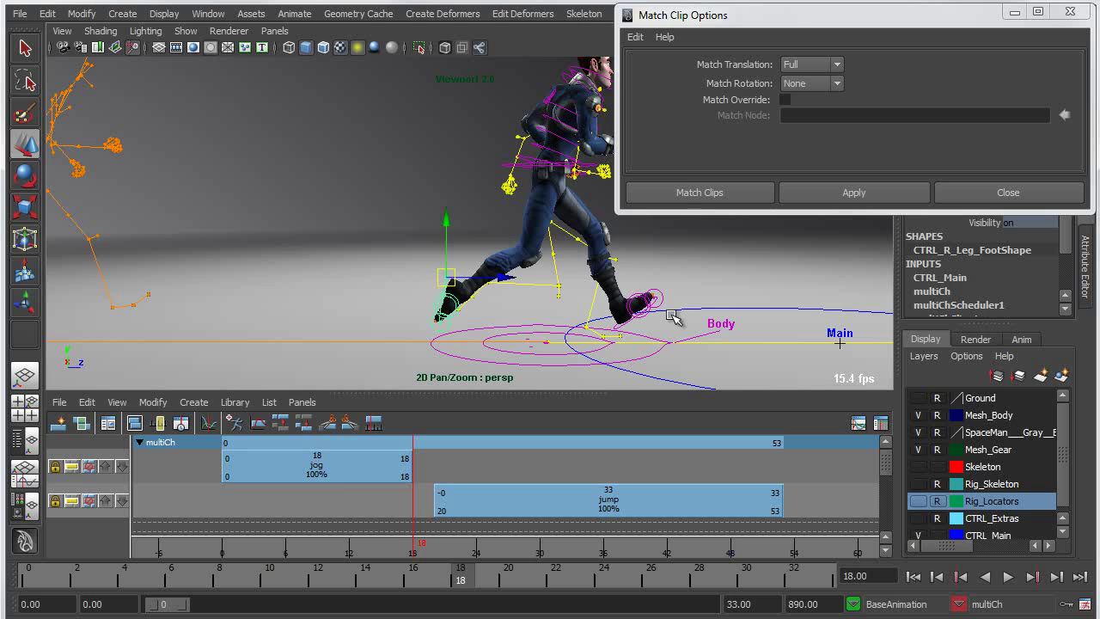
pyautogui.moveTo(699, 312); pyautogui.dragTo(418, 312)
pyautogui.click(784, 101)
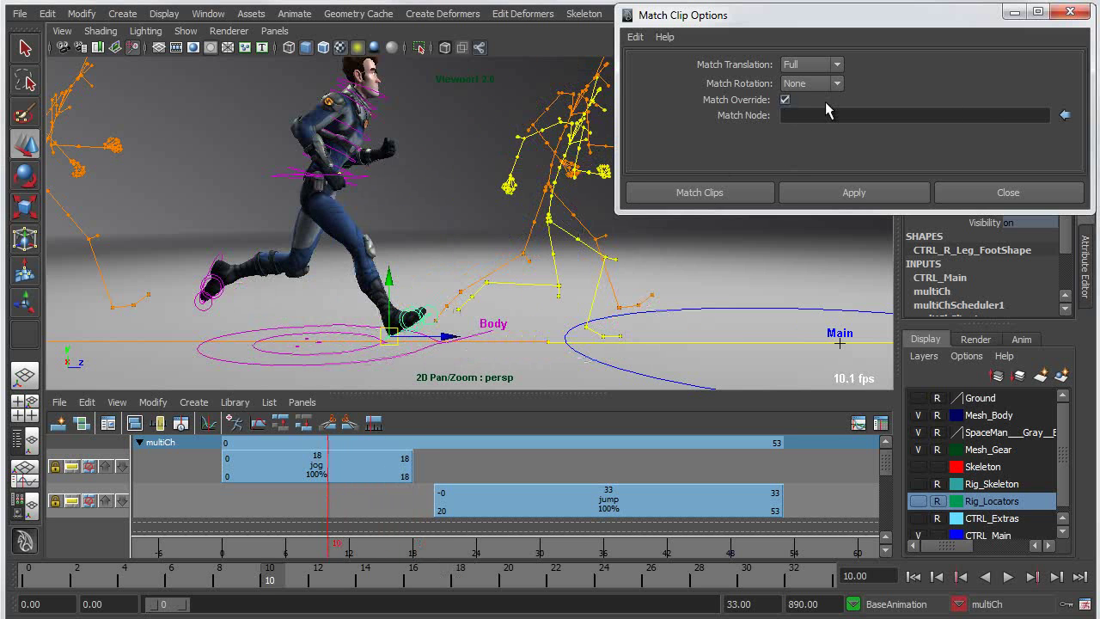
pyautogui.click(1062, 116)
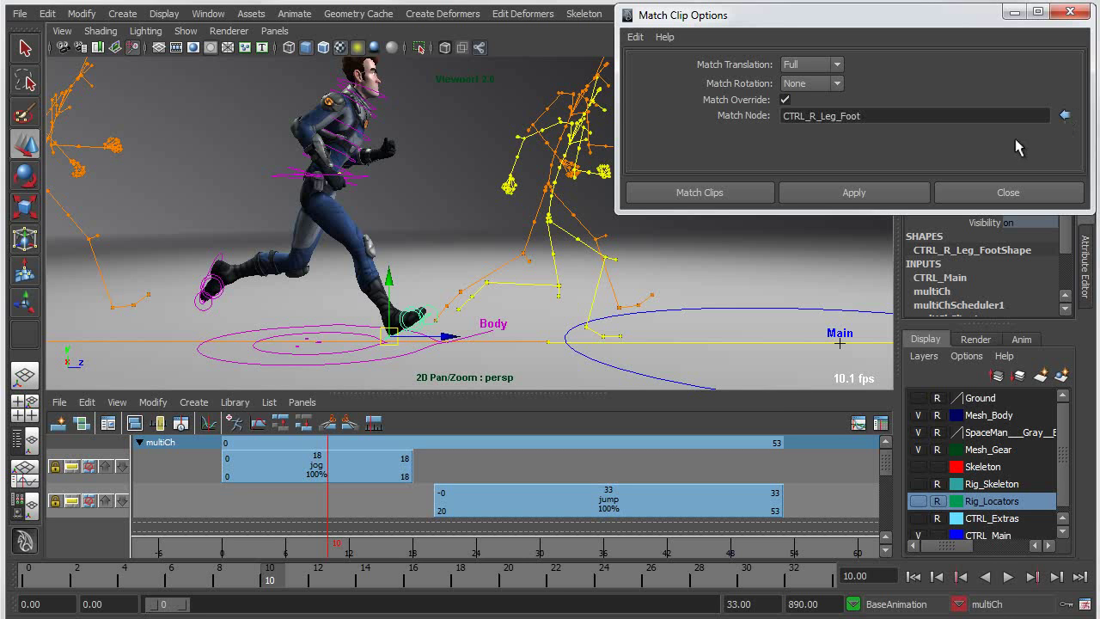
# - Match the jump clip to the jog clip at CTRL_R_Leg_Foot with Full translation and no rotation
pyautogui.click(825, 198)
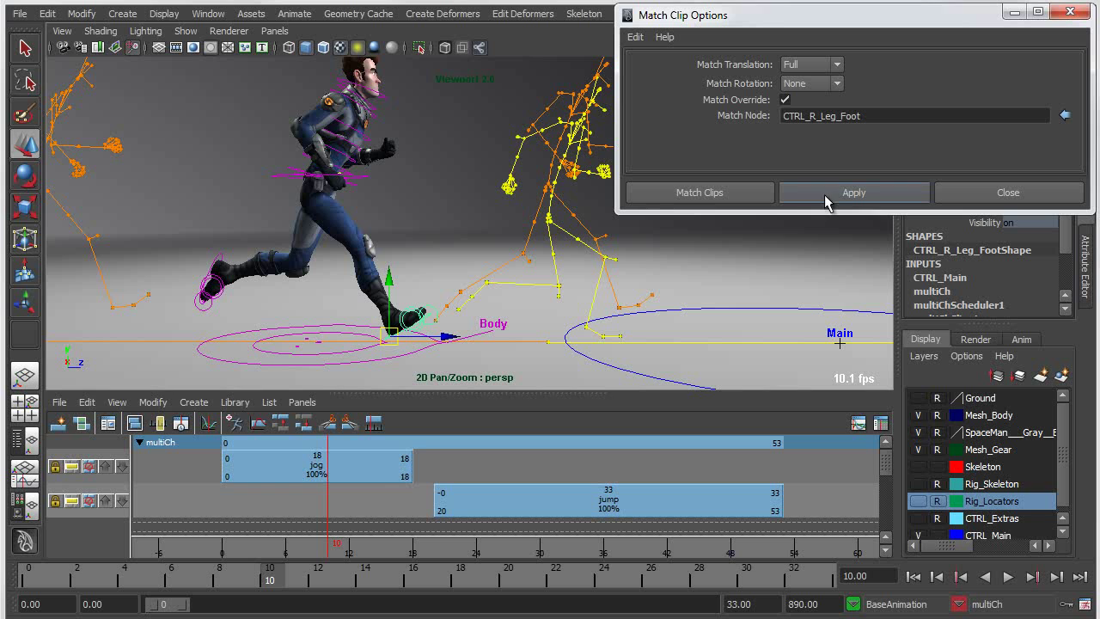
pyautogui.click(376, 477)
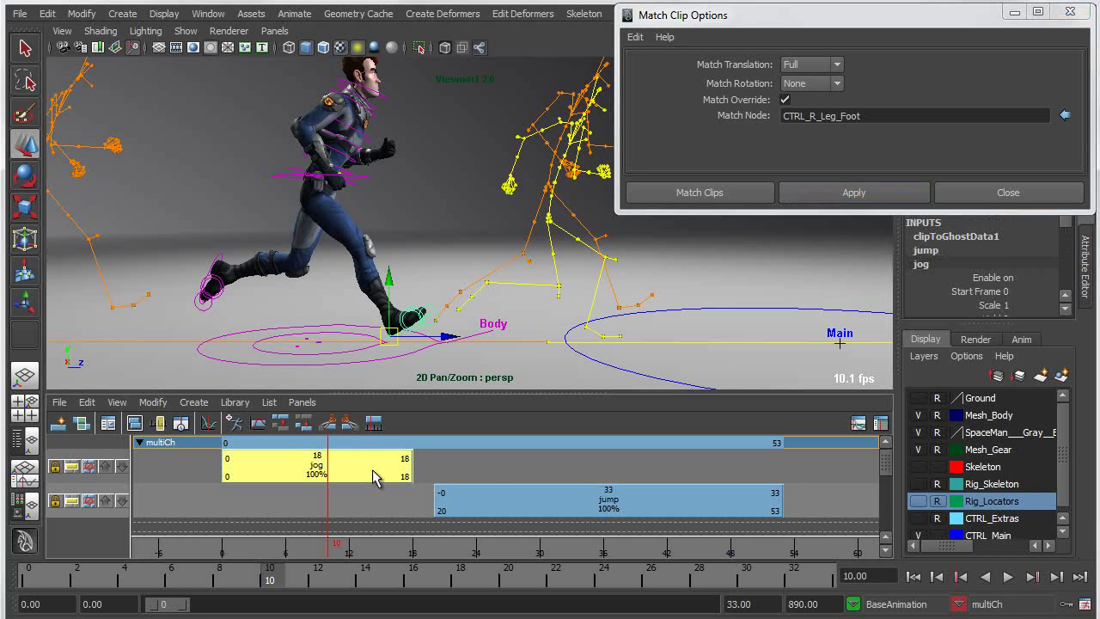
pyautogui.keyDown('shift'); pyautogui.click(489, 507); pyautogui.keyUp('shift')
pyautogui.click(814, 197)
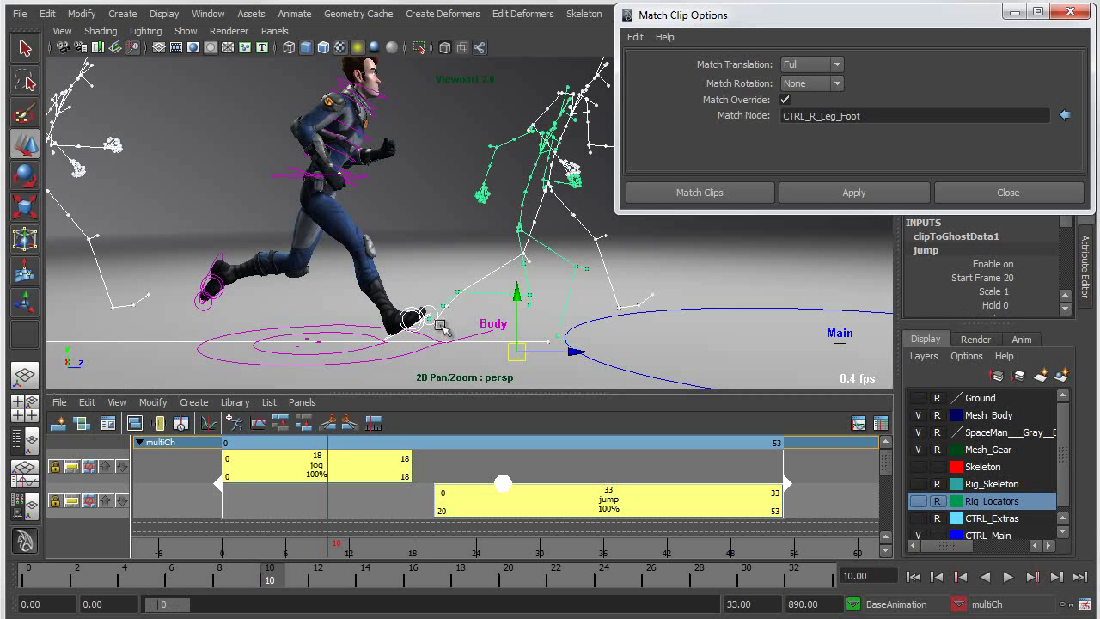
pyautogui.click(675, 254)
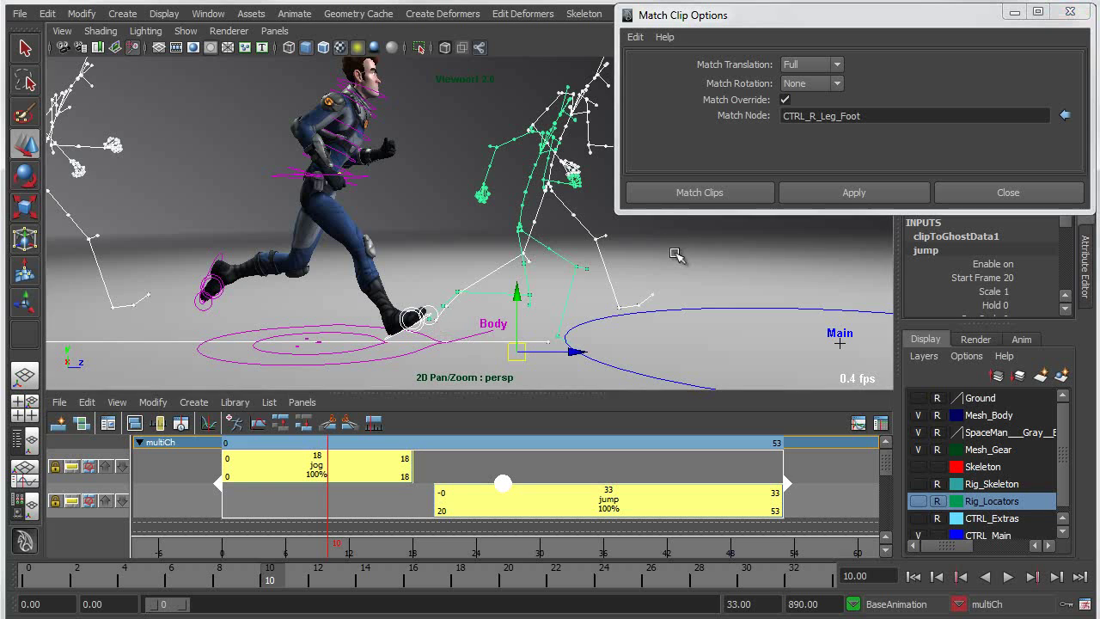
# - Go to frame 18 and create a blend from the jog clip to the jump clip
pyautogui.keyDown('alt'); pyautogui.moveTo(668, 297); pyautogui.dragTo(570, 309, button='middle'); pyautogui.keyUp('alt')
pyautogui.keyDown('alt'); pyautogui.moveTo(570, 310); pyautogui.dragTo(356, 297, button='right'); pyautogui.keyUp('alt')
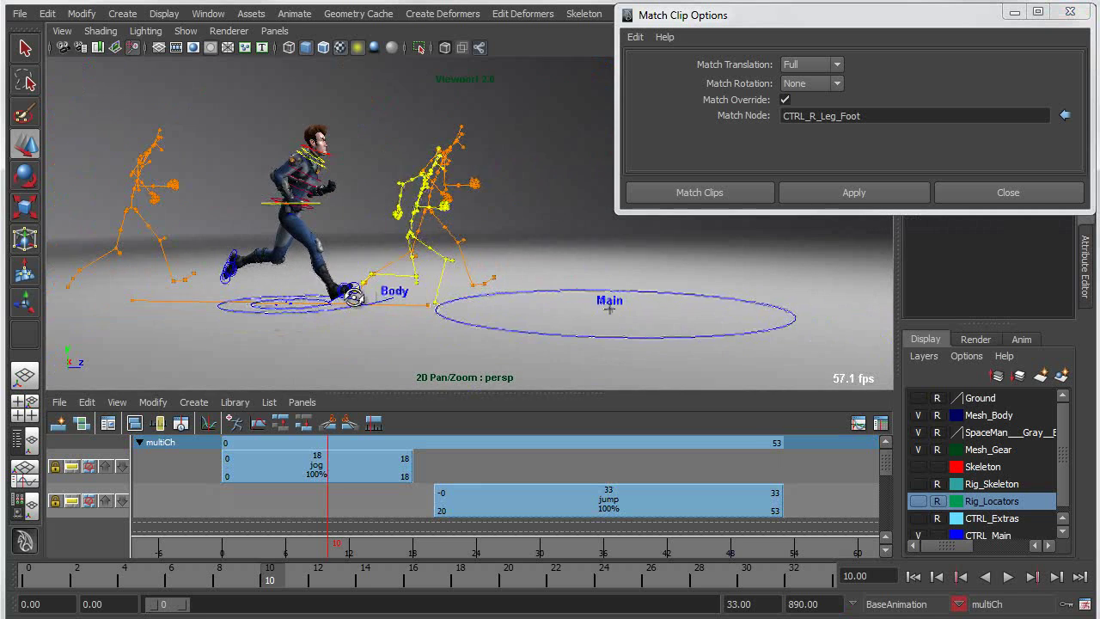
pyautogui.keyDown('alt'); pyautogui.moveTo(627, 304); pyautogui.dragTo(482, 292, button='right'); pyautogui.keyUp('alt')
pyautogui.keyDown('alt'); pyautogui.moveTo(508, 291); pyautogui.dragTo(484, 315, button='middle'); pyautogui.keyUp('alt')
pyautogui.moveTo(484, 317); pyautogui.dragTo(513, 314, button='right')
pyautogui.keyDown('alt'); pyautogui.moveTo(513, 314); pyautogui.dragTo(518, 316); pyautogui.keyUp('alt')
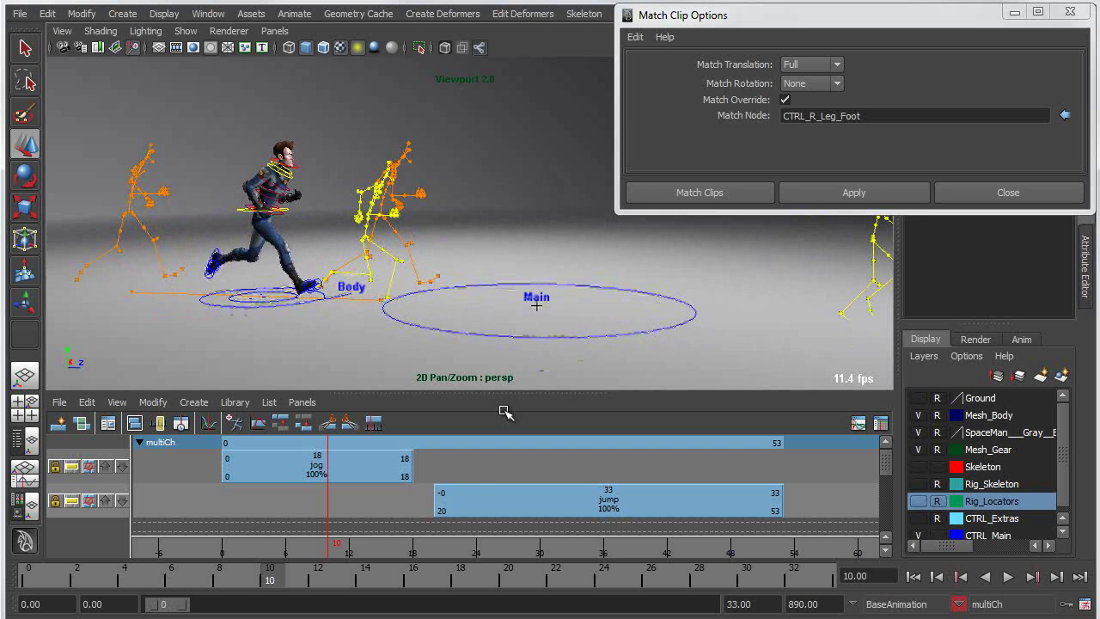
pyautogui.moveTo(268, 579); pyautogui.dragTo(434, 569)
pyautogui.click(353, 473)
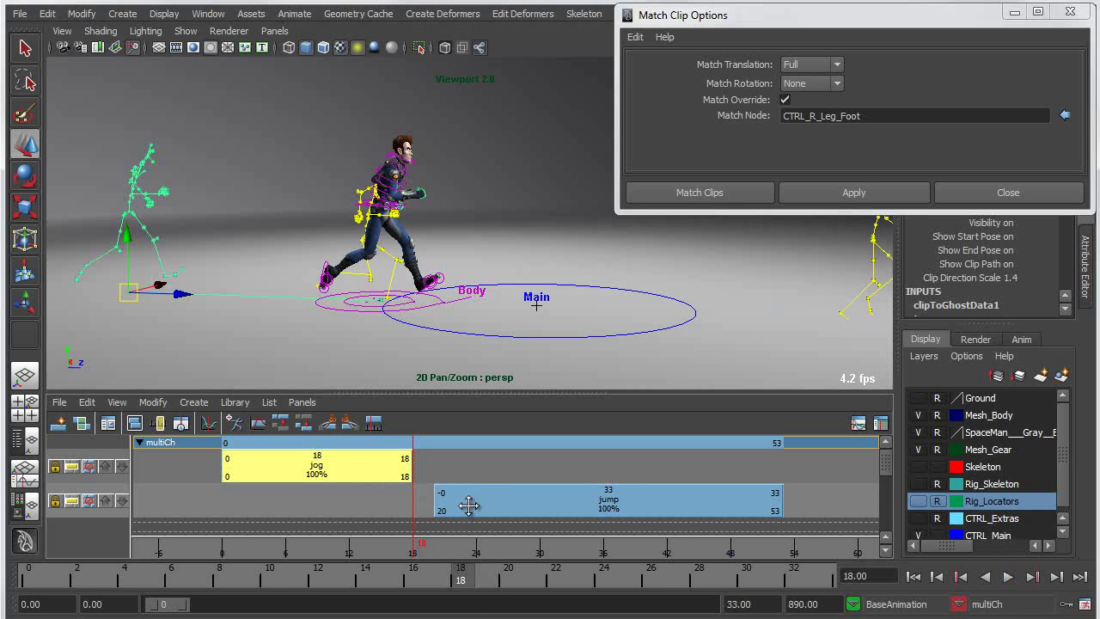
pyautogui.keyDown('shift'); pyautogui.click(475, 499); pyautogui.keyUp('shift')
pyautogui.rightClick(486, 500)
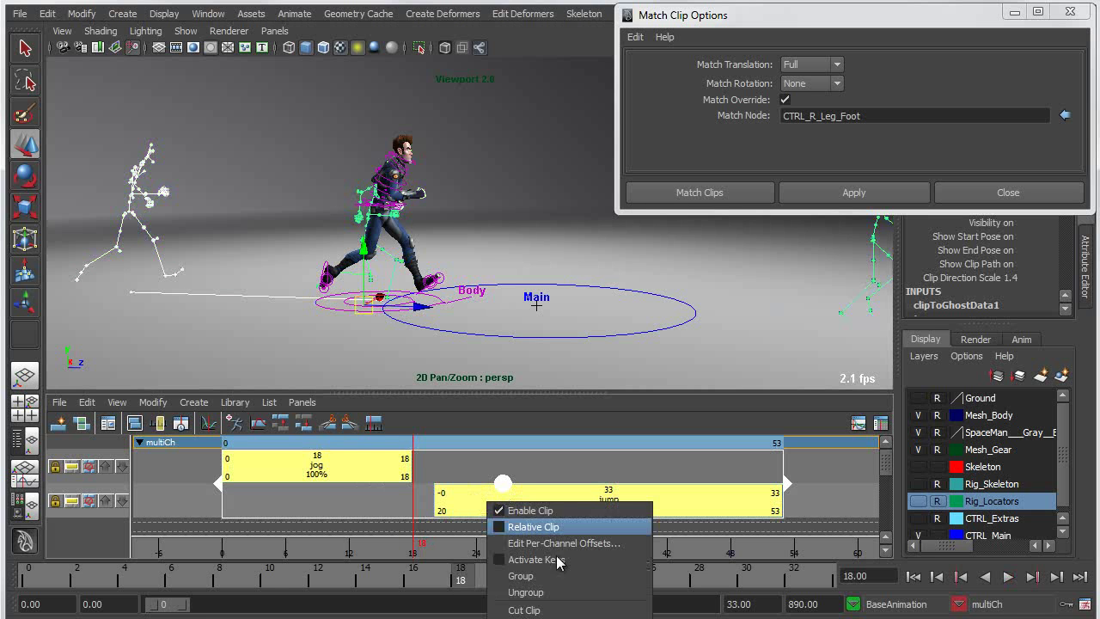
pyautogui.click(524, 615)
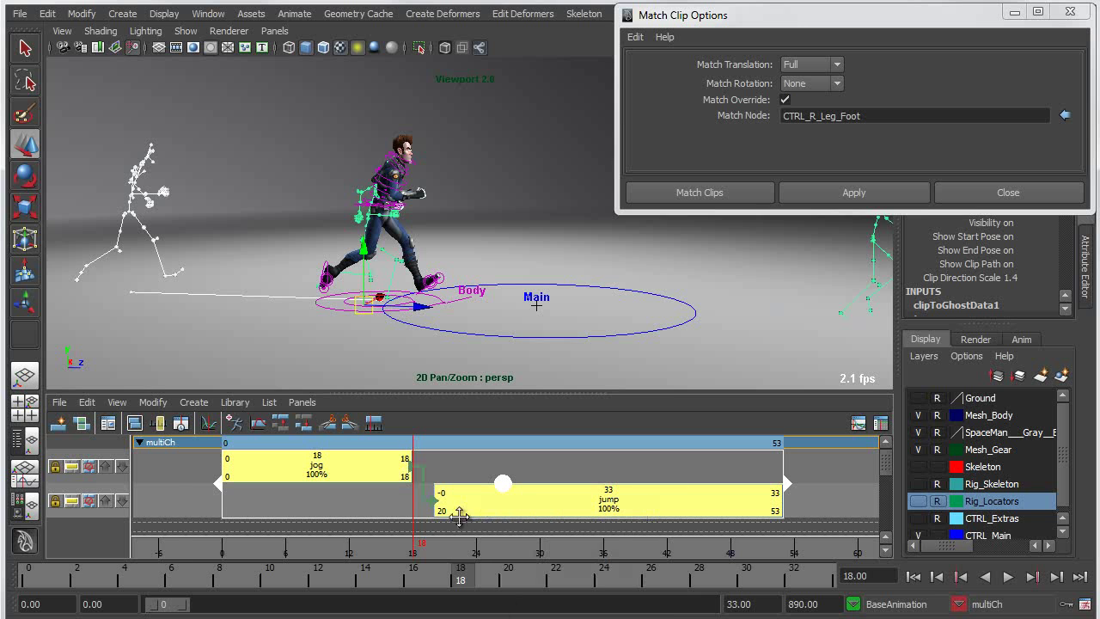
# - Scrub across the gap between the jog and jump clips to examine the blend
pyautogui.press('f')
pyautogui.click(395, 347)
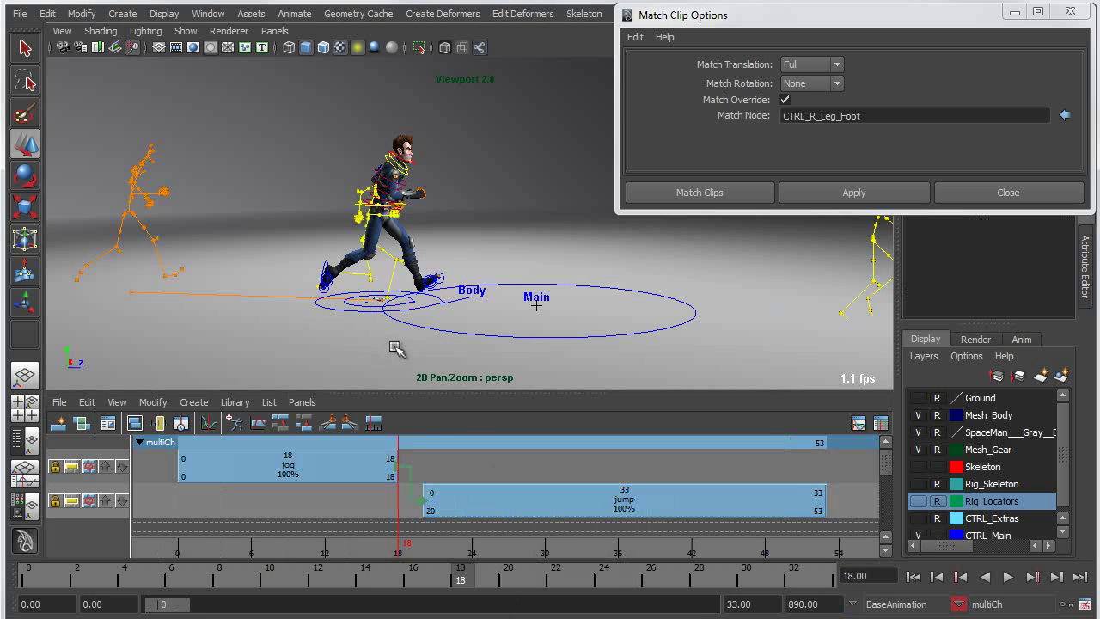
pyautogui.press('k')
pyautogui.moveTo(436, 334)
pyautogui.mouseDown()
pyautogui.moveTo(346, 331)
pyautogui.moveTo(518, 335)
pyautogui.moveTo(413, 337)
pyautogui.moveTo(482, 351)
pyautogui.mouseUp()
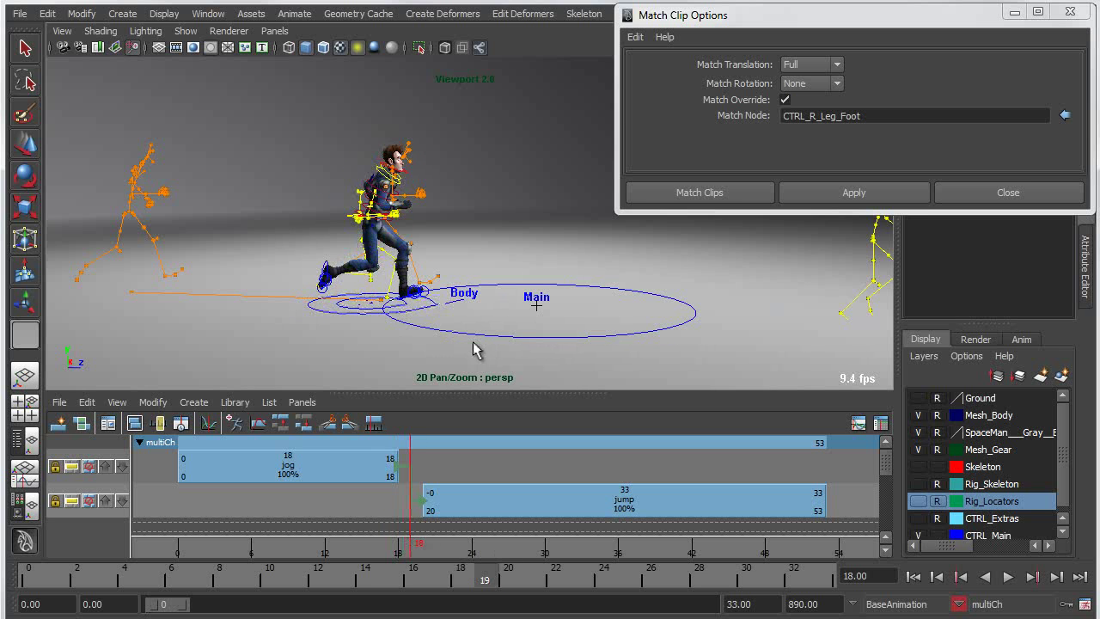
# - Close the Match Clip options and play the blended jog and jump from frame 0
pyautogui.click(933, 578)
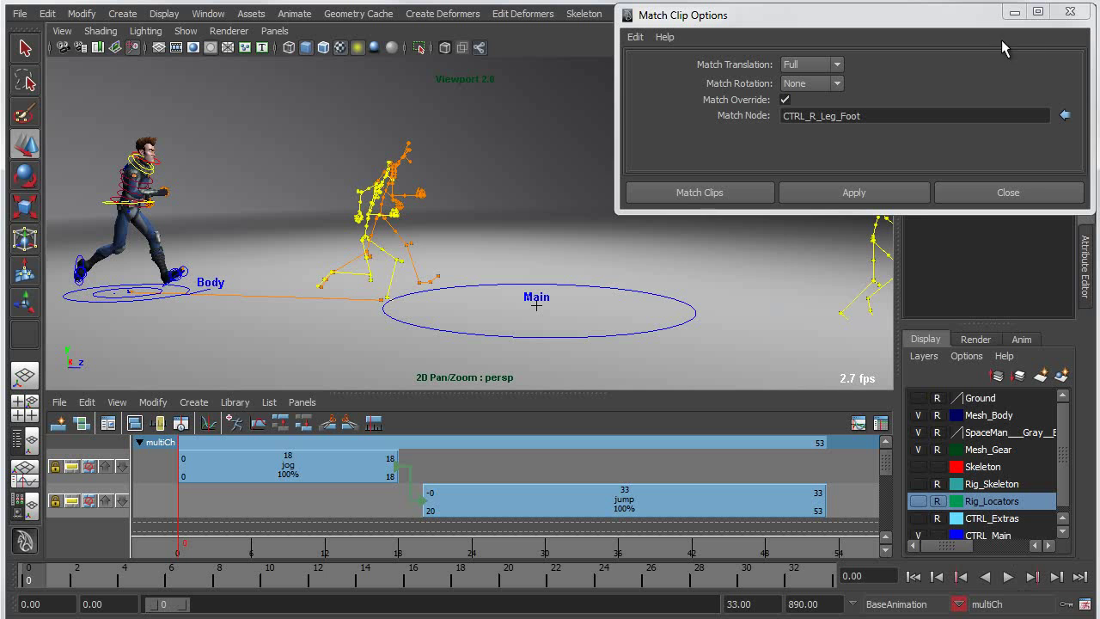
pyautogui.click(1008, 192)
pyautogui.keyDown('alt'); pyautogui.moveTo(422, 275); pyautogui.dragTo(351, 246, button='middle'); pyautogui.keyUp('alt')
pyautogui.click(1009, 577)
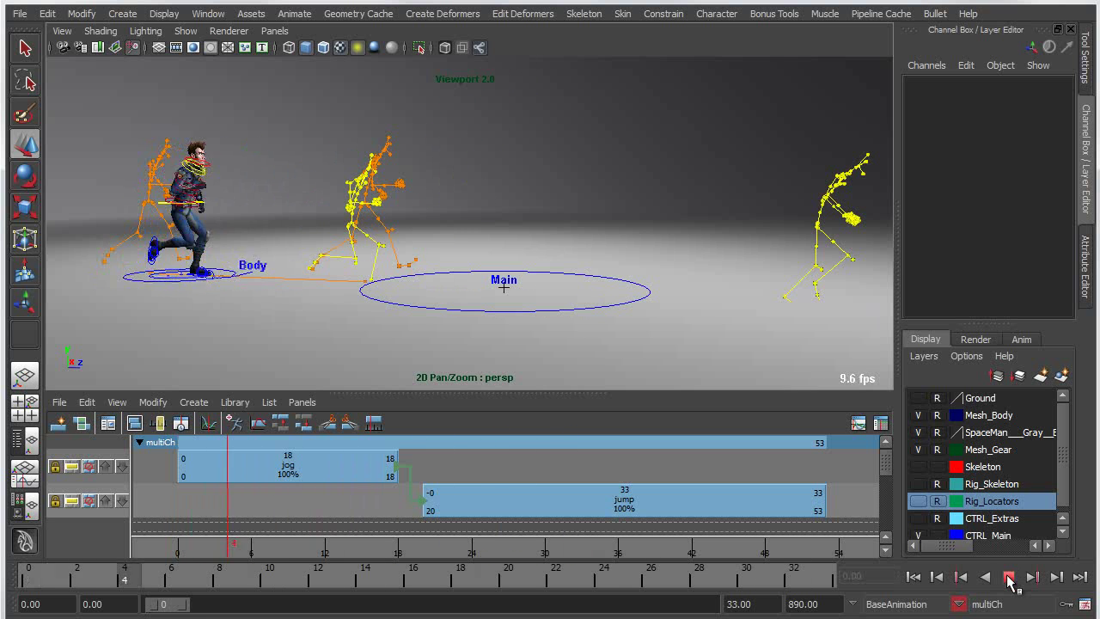
pyautogui.click(1008, 577)
# - Shift the jump clip earlier to start at frame 15, overlapping the last frames of the jog clip
pyautogui.keyDown('alt'); pyautogui.moveTo(321, 258); pyautogui.dragTo(349, 281, button='middle'); pyautogui.keyUp('alt')
pyautogui.keyDown('alt'); pyautogui.moveTo(349, 281); pyautogui.dragTo(503, 301, button='right'); pyautogui.keyUp('alt')
pyautogui.keyDown('alt'); pyautogui.moveTo(400, 314); pyautogui.dragTo(545, 290, button='middle'); pyautogui.keyUp('alt')
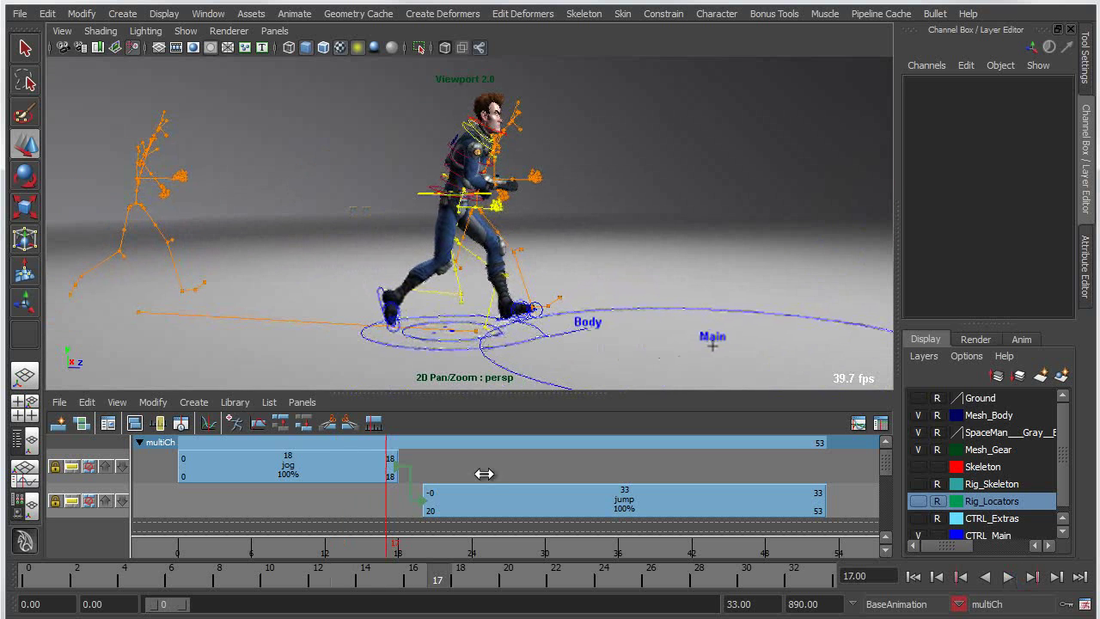
pyautogui.click(474, 515)
pyautogui.moveTo(462, 506); pyautogui.dragTo(417, 505)
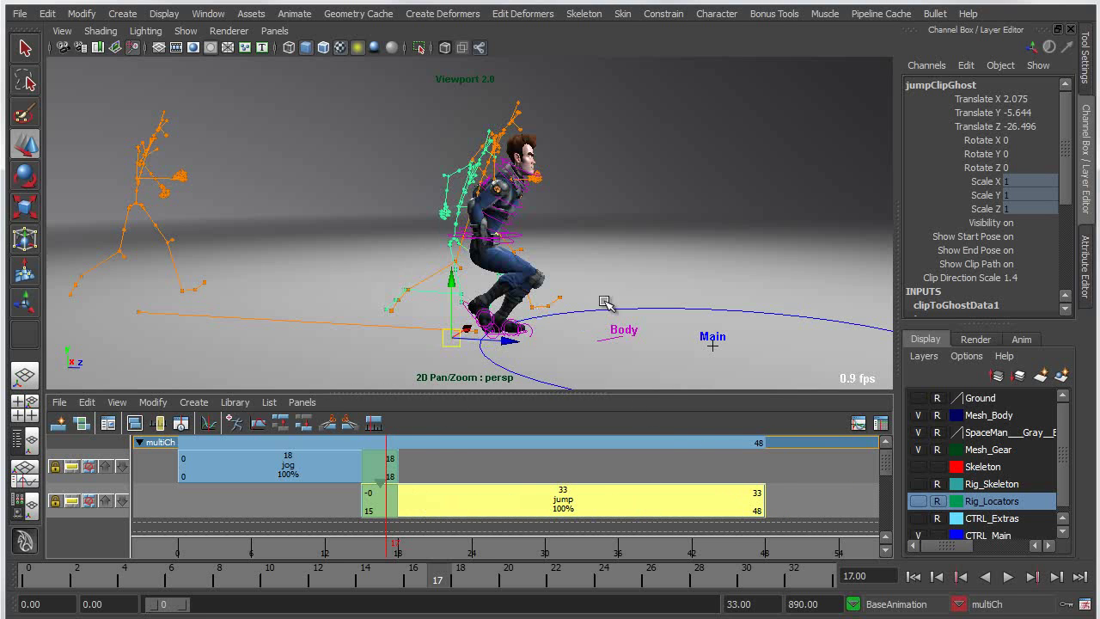
# - Play the overlapping jog and jump from frame 0 to review the transition
pyautogui.click(915, 577)
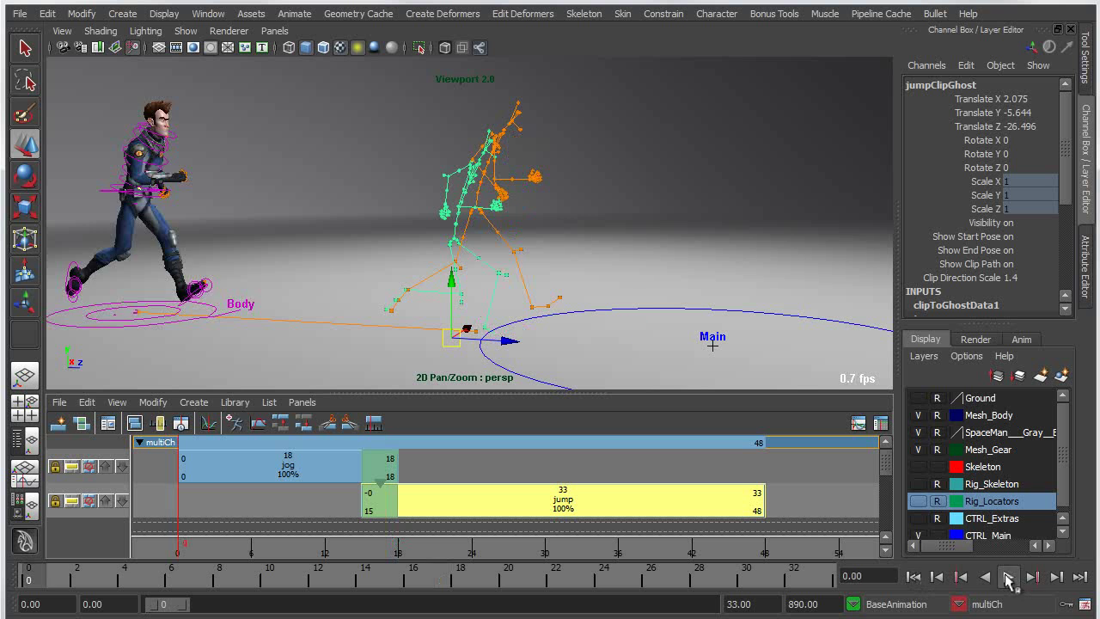
pyautogui.click(1008, 577)
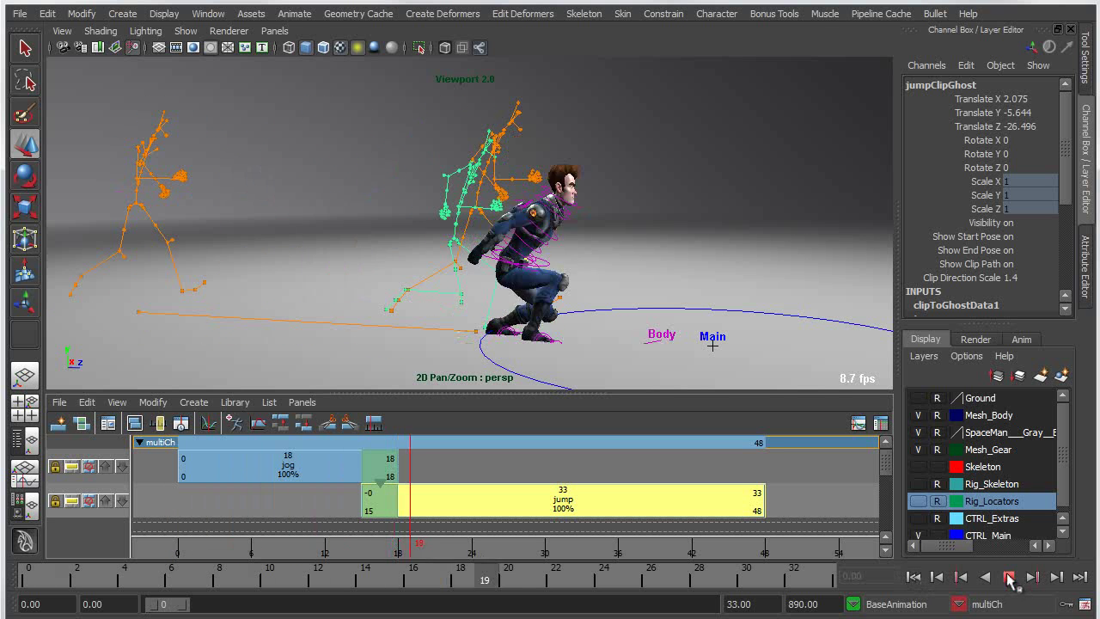
pyautogui.keyDown('alt'); pyautogui.moveTo(602, 261); pyautogui.dragTo(564, 251, button='right'); pyautogui.keyUp('alt')
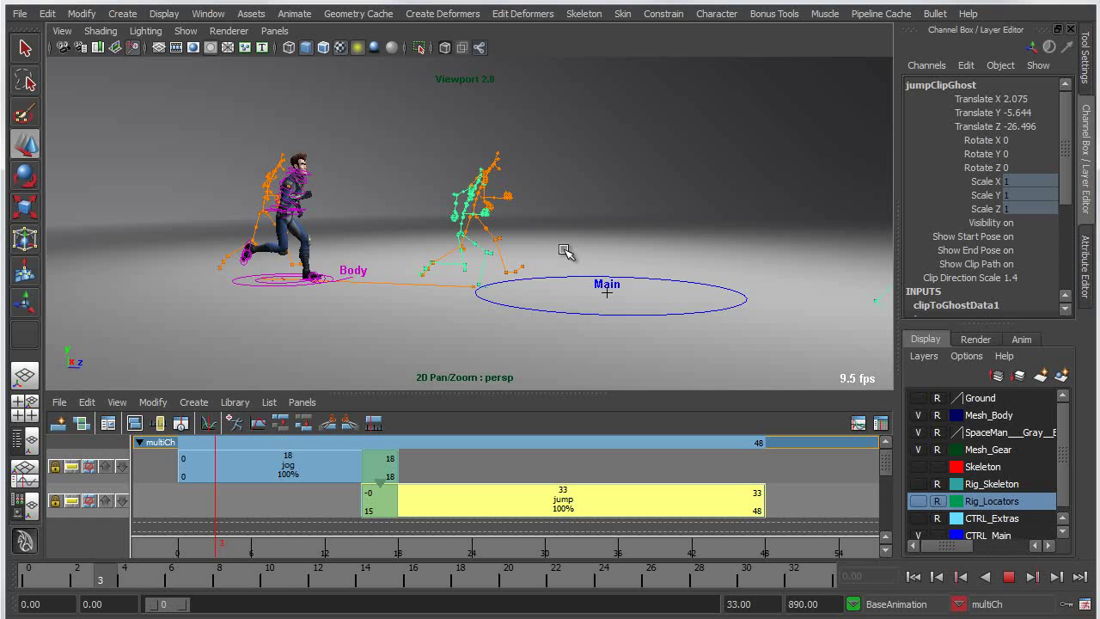
pyautogui.keyDown('alt'); pyautogui.moveTo(637, 290); pyautogui.dragTo(481, 315, button='middle'); pyautogui.keyUp('alt')
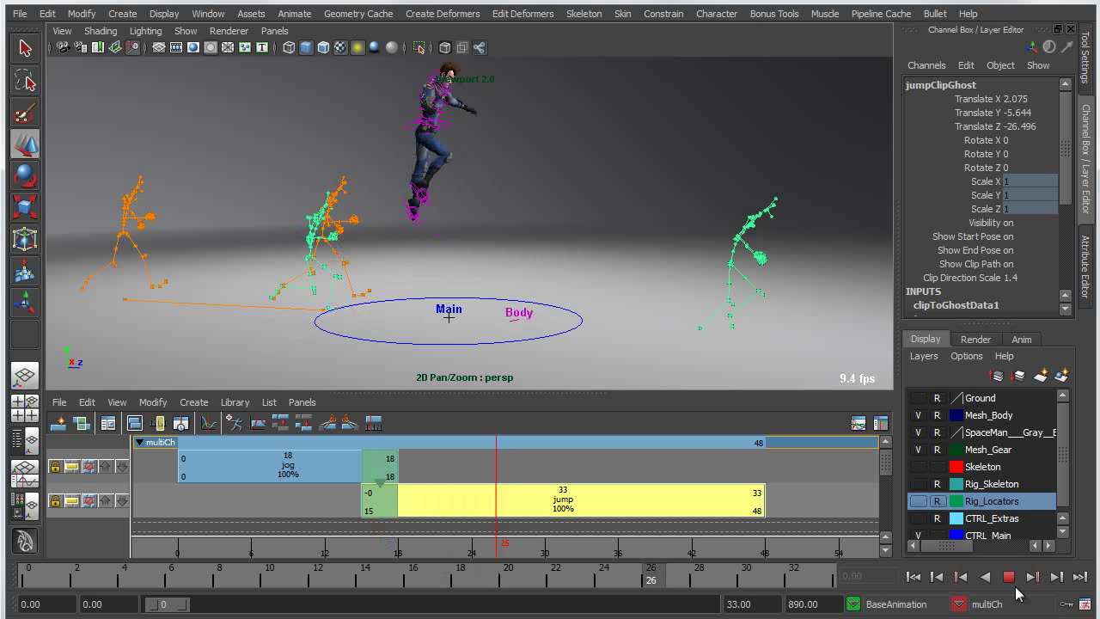
# - Scrub to frame 16 and examine the character's foot placement against the jog and jump ghosts in the overlap
pyautogui.keyDown('alt'); pyautogui.moveTo(230, 225); pyautogui.dragTo(307, 253, button='middle'); pyautogui.keyUp('alt')
pyautogui.keyDown('alt'); pyautogui.moveTo(307, 253); pyautogui.dragTo(418, 300, button='right'); pyautogui.keyUp('alt')
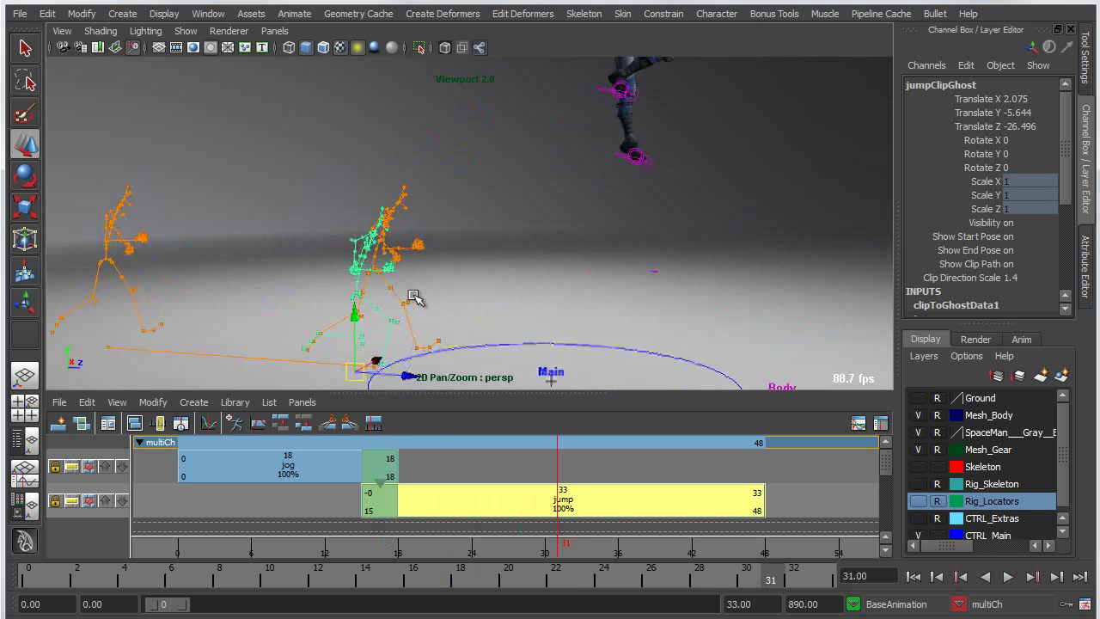
pyautogui.keyDown('alt'); pyautogui.moveTo(418, 300); pyautogui.dragTo(496, 241, button='middle'); pyautogui.keyUp('alt')
pyautogui.keyDown('alt'); pyautogui.moveTo(496, 241); pyautogui.dragTo(530, 315, button='right'); pyautogui.keyUp('alt')
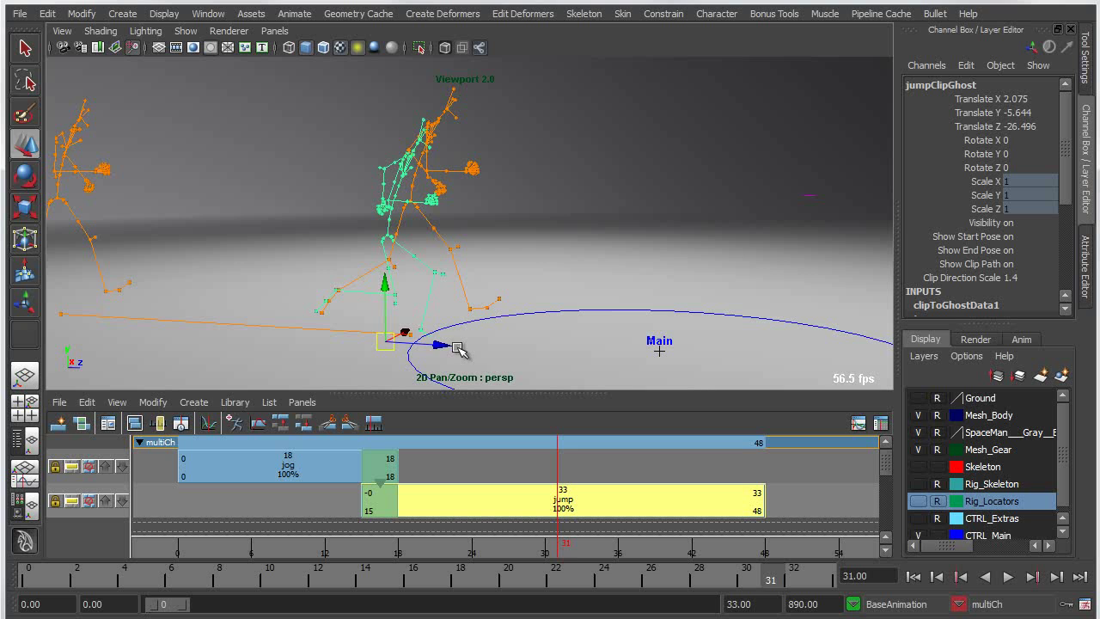
pyautogui.moveTo(337, 356); pyautogui.dragTo(0, 373, button='middle')
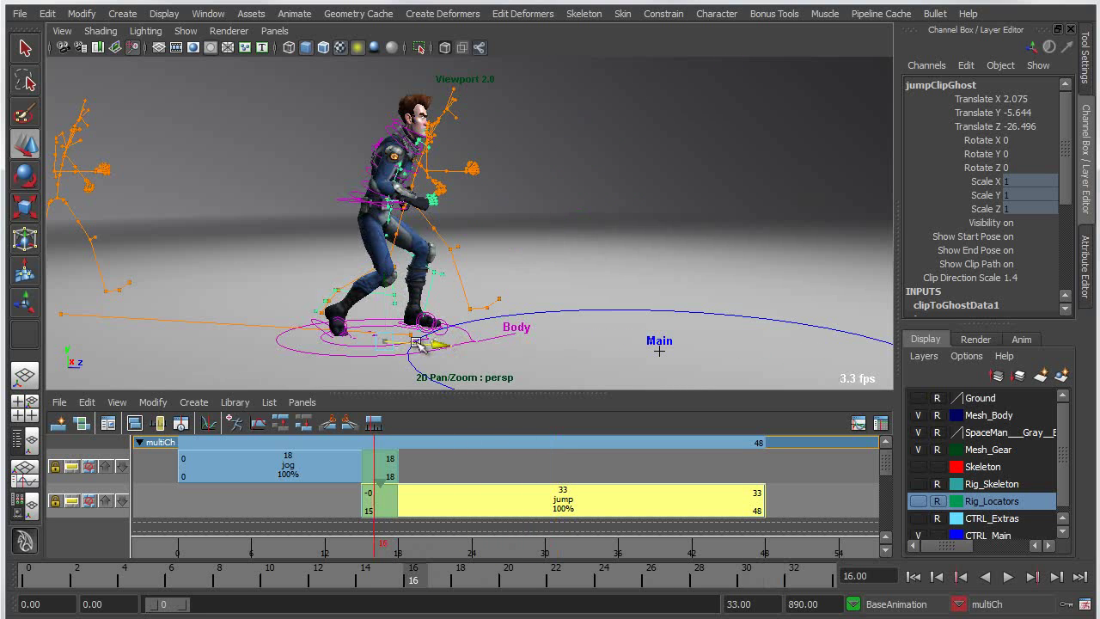
pyautogui.moveTo(393, 339); pyautogui.dragTo(421, 332)
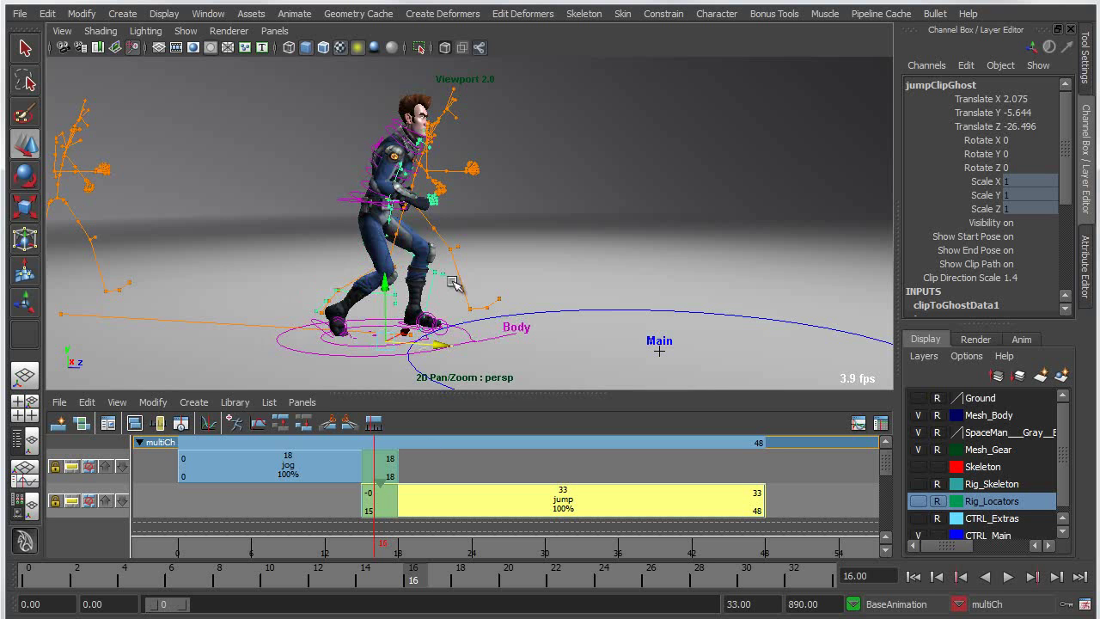
# - Deselect the jump clip and its ghost, and play the overlapping jog and jump again from frame 0
pyautogui.scroll(-5, 453, 283)
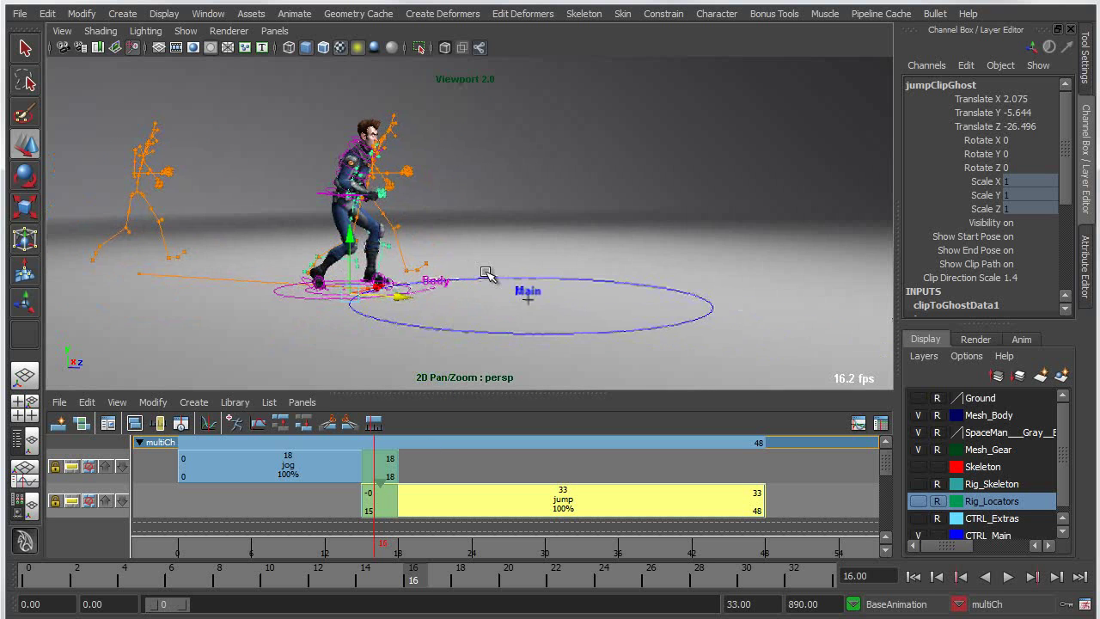
pyautogui.scroll(-3, 492, 287)
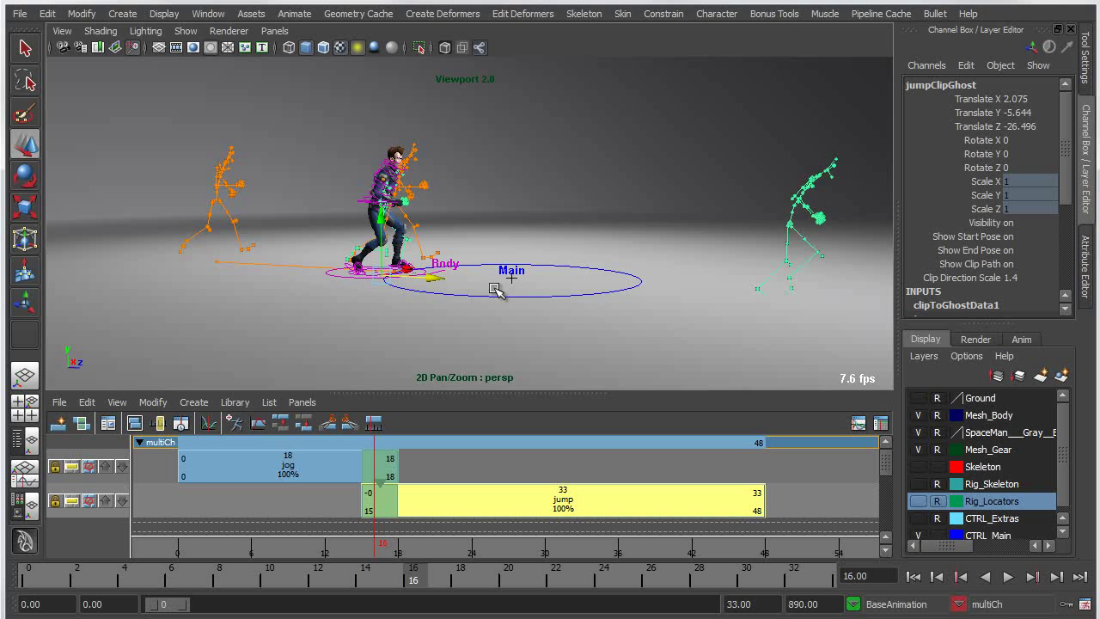
pyautogui.click(564, 182)
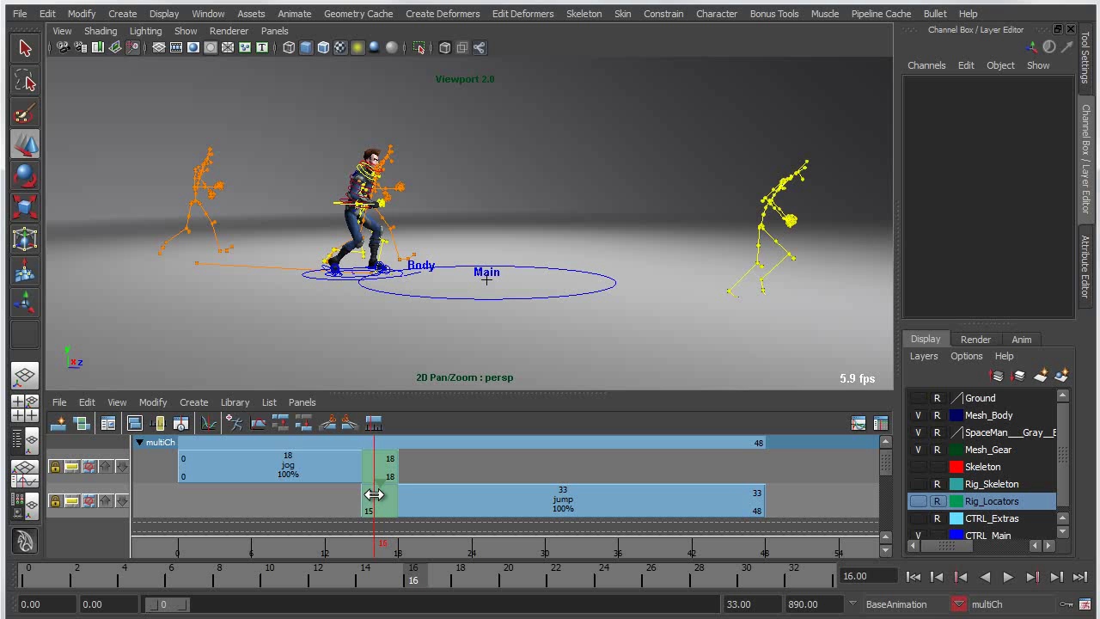
pyautogui.click(913, 579)
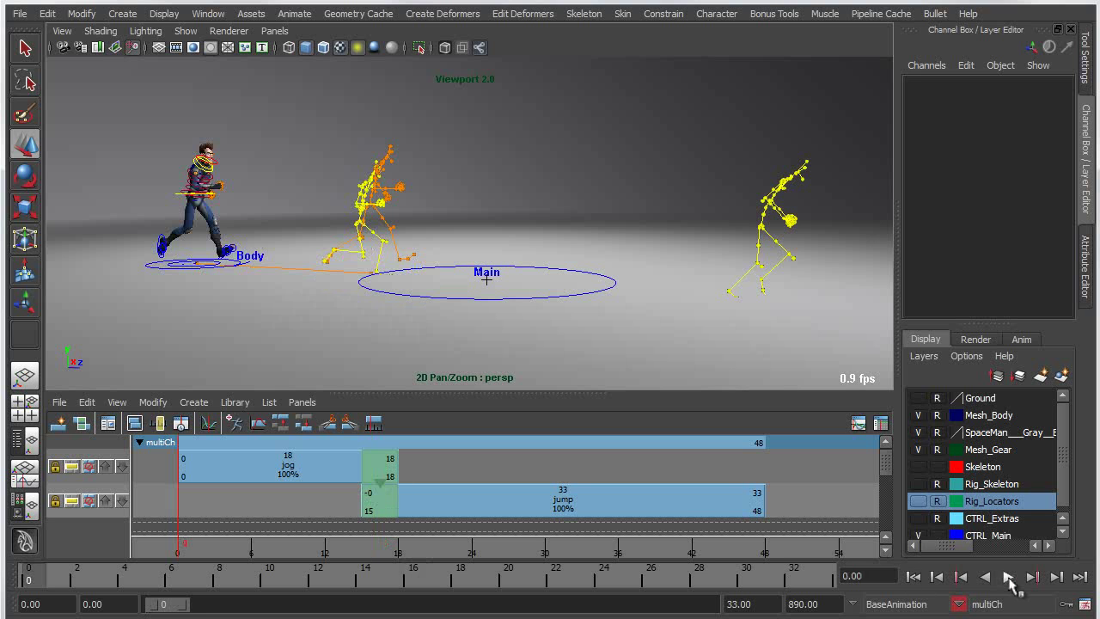
pyautogui.click(1009, 579)
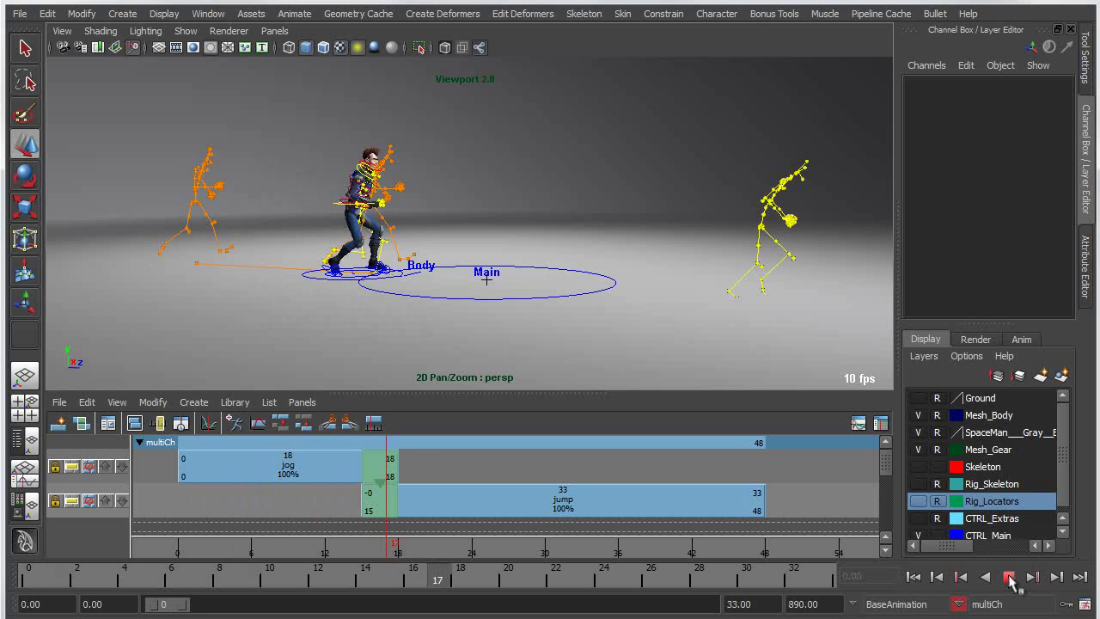